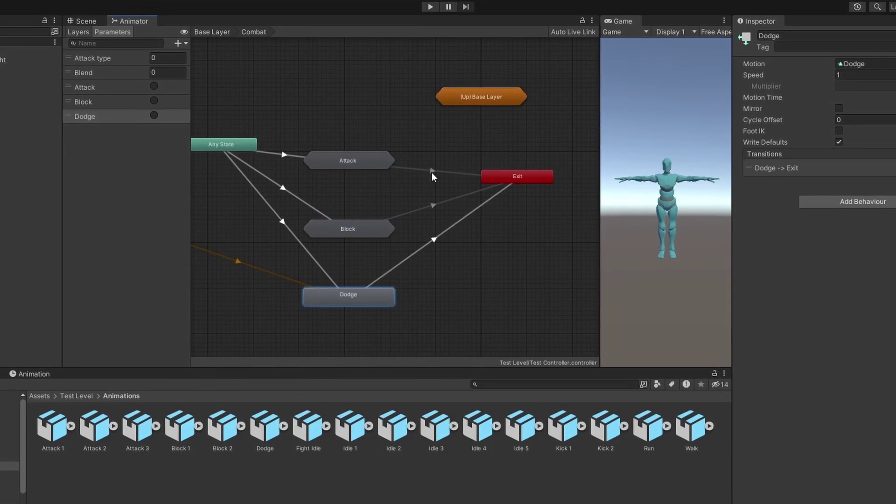
# Open Movement, then its Idle sub-state machine to show the Selector and Idle 1–5 states
pyautogui.click(431, 172)
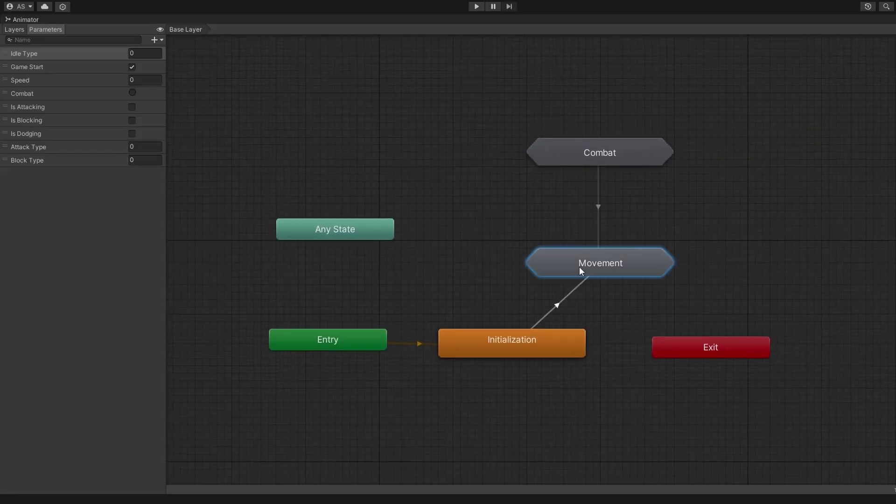
pyautogui.doubleClick(579, 267)
pyautogui.press('a')
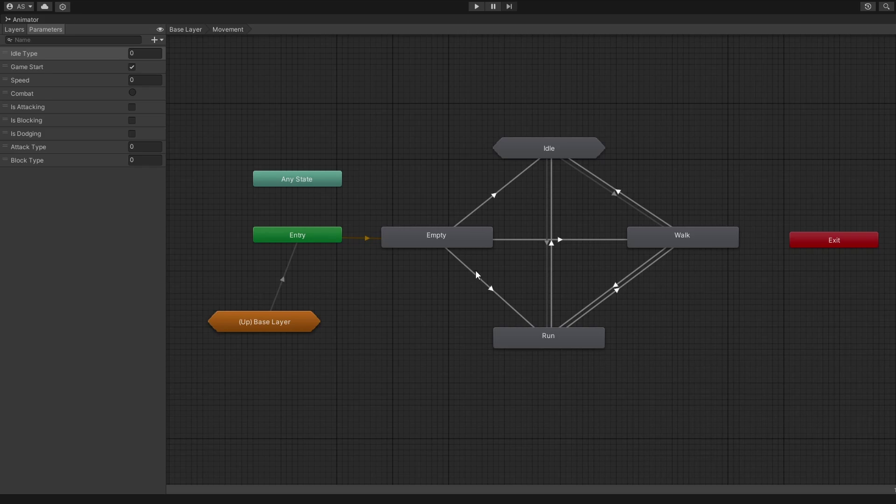
pyautogui.doubleClick(530, 153)
pyautogui.scroll(4, 394, 277)
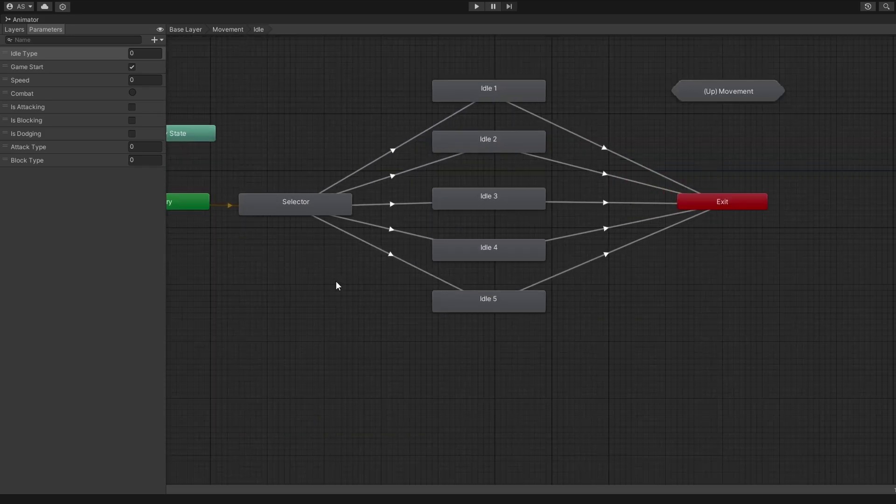
pyautogui.moveTo(335, 279); pyautogui.dragTo(403, 337, button='middle')
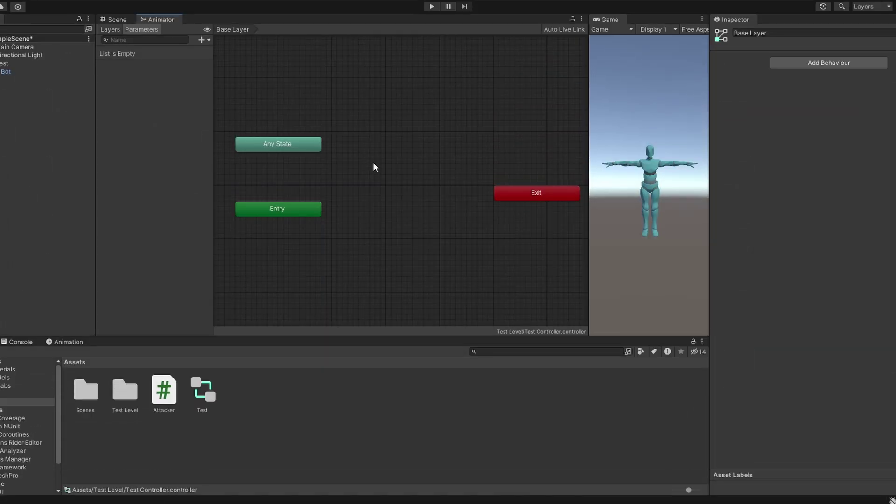
# Create a new sub-state machine on the canvas and name it 'Movement'
pyautogui.rightClick(373, 164)
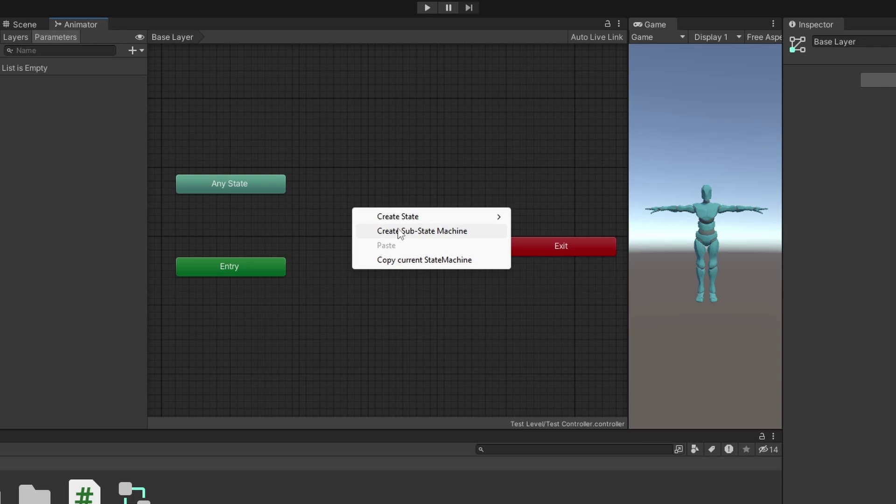
pyautogui.click(400, 231)
pyautogui.click(873, 41)
pyautogui.write('Movement')
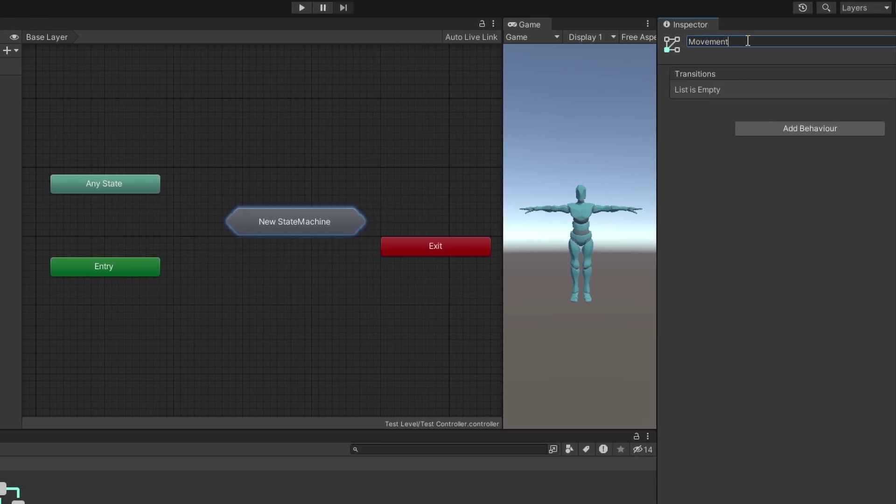
pyautogui.press('Return')
# Inside Movement, add Idle 1 as the default state and a Walk state
pyautogui.doubleClick(294, 221)
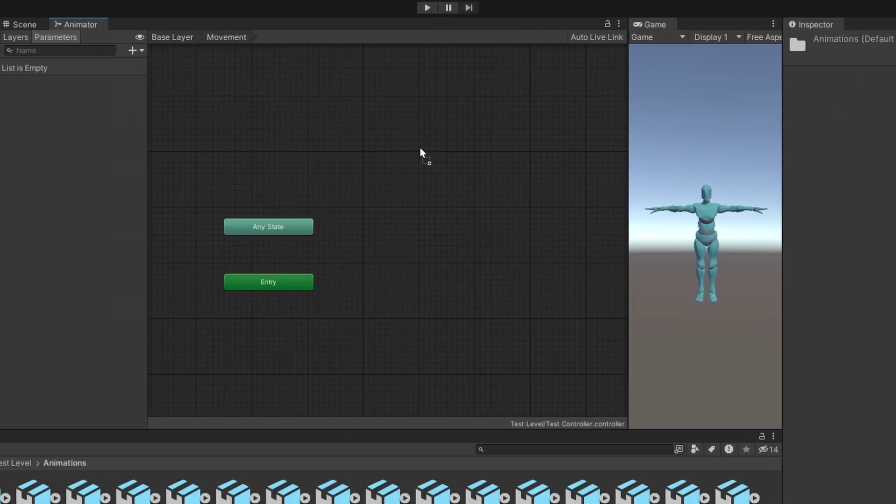
pyautogui.moveTo(420, 152); pyautogui.dragTo(425, 241)
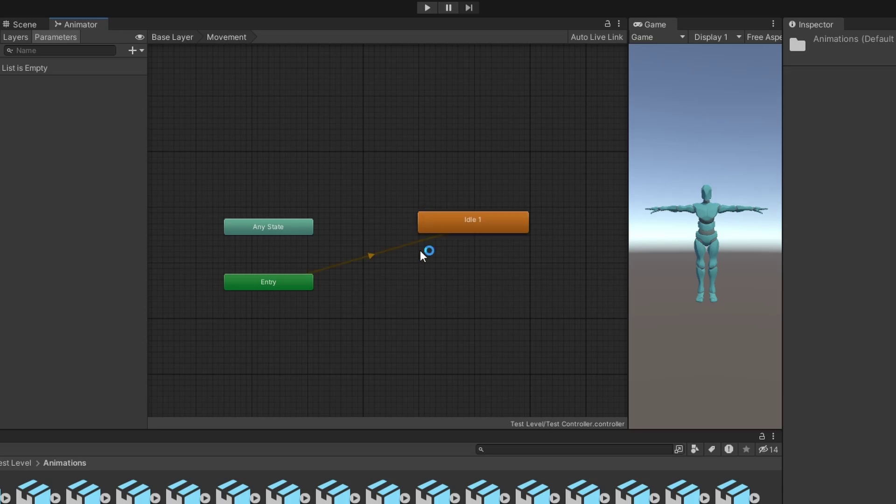
pyautogui.moveTo(544, 336); pyautogui.dragTo(471, 286)
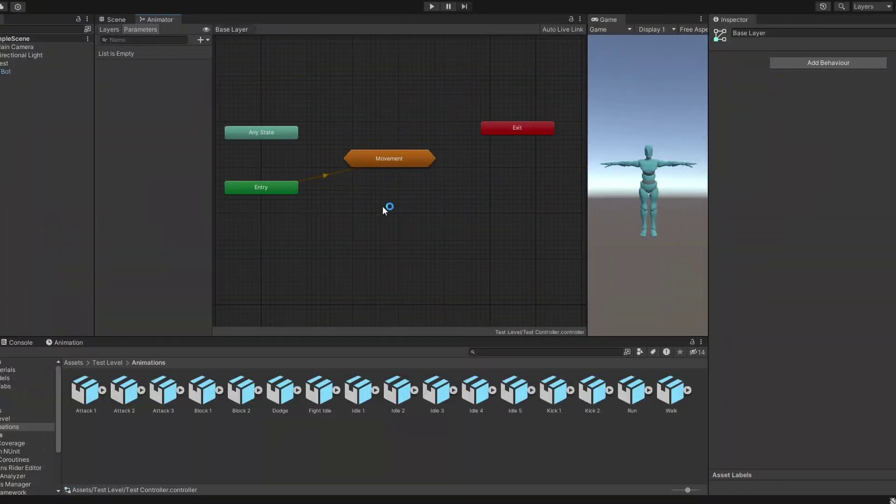
# Create a second sub-state machine and name it 'Combat'
pyautogui.rightClick(356, 223)
pyautogui.click(394, 242)
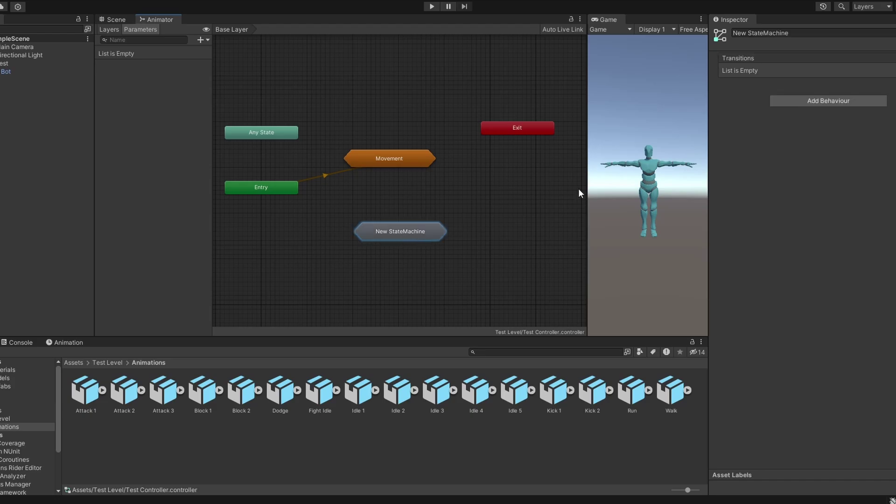
pyautogui.click(786, 32)
pyautogui.write('Combat')
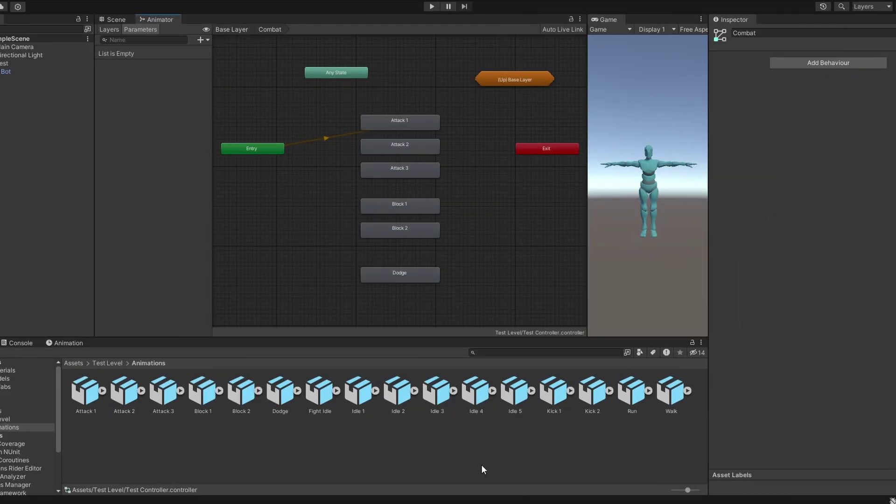
pyautogui.click(481, 466)
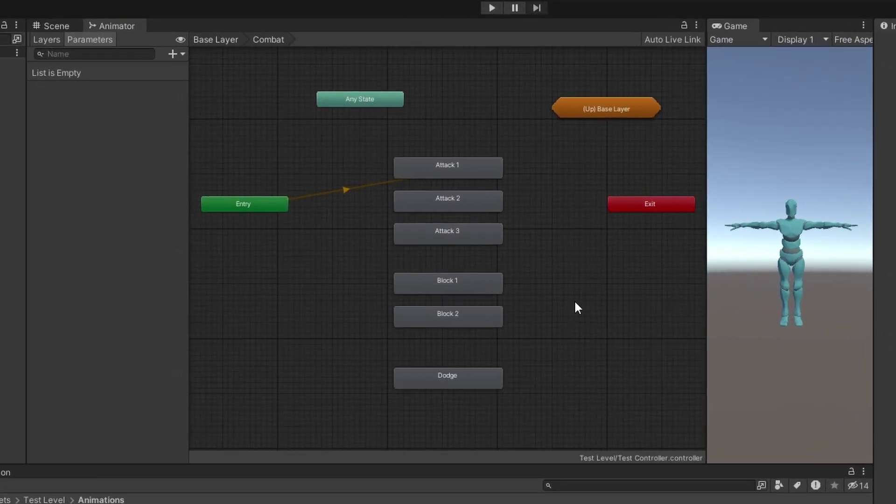
# Inside Combat, group Attack 1–3 into an Attack sub-machine and Block 1–2 into Block
pyautogui.rightClick(529, 181)
pyautogui.click(586, 202)
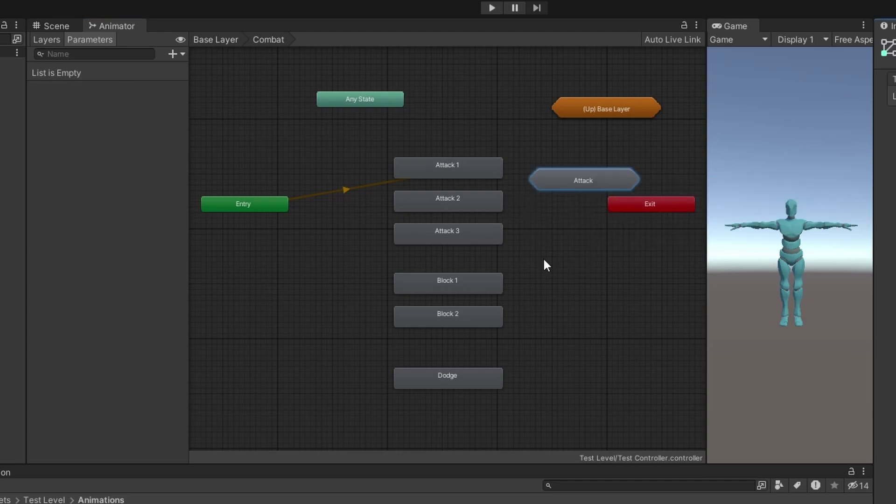
pyautogui.moveTo(546, 265); pyautogui.dragTo(440, 185)
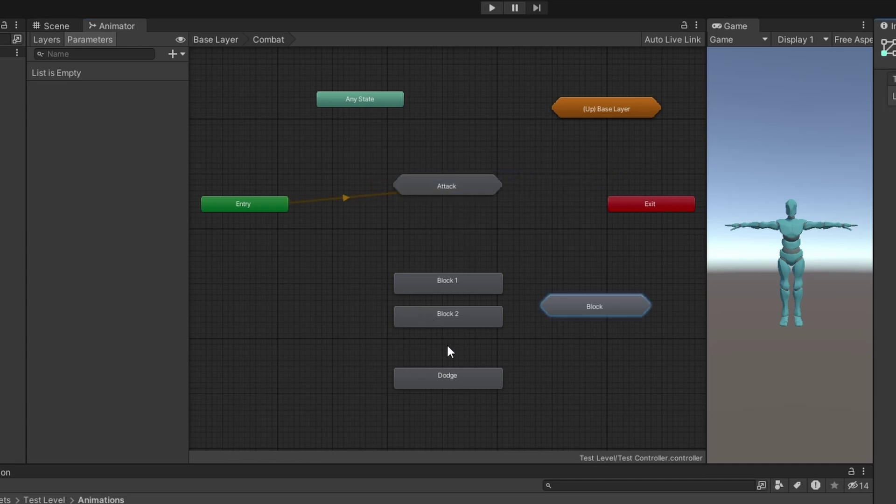
pyautogui.moveTo(448, 352); pyautogui.dragTo(453, 269)
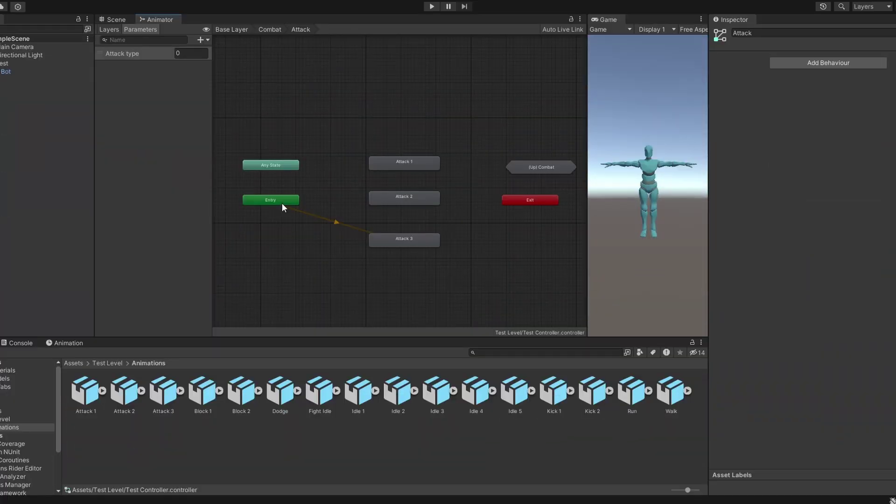
pyautogui.click(281, 203)
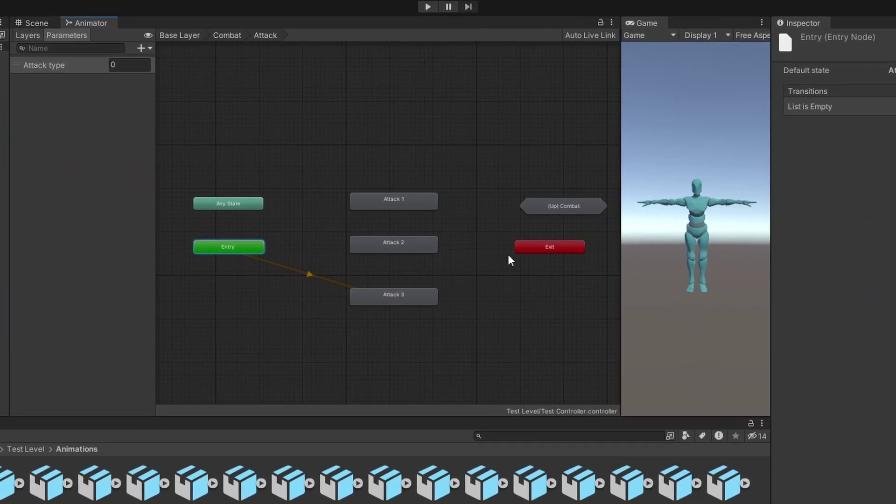
# Add transitions from the default Empty state to Attack 1, Attack 2 and Attack 3
pyautogui.click(519, 248)
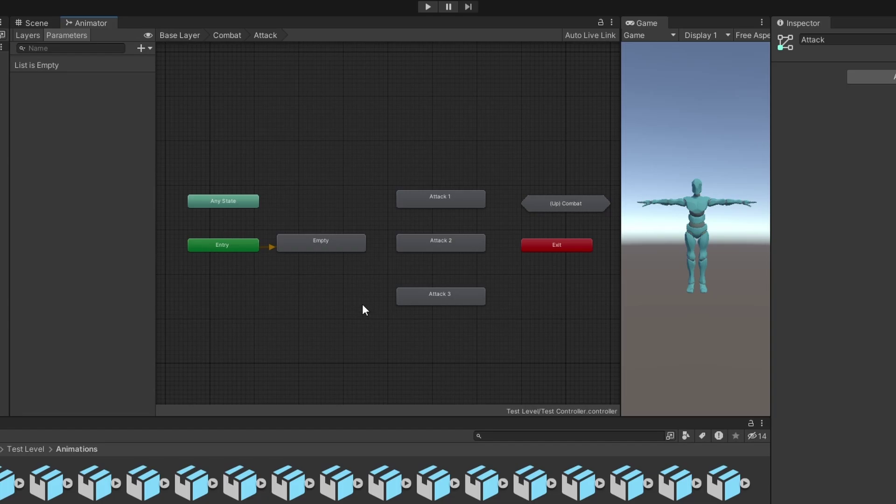
pyautogui.click(334, 247)
pyautogui.rightClick(336, 248)
pyautogui.click(352, 257)
pyautogui.click(425, 205)
pyautogui.rightClick(344, 250)
pyautogui.click(379, 258)
pyautogui.click(429, 243)
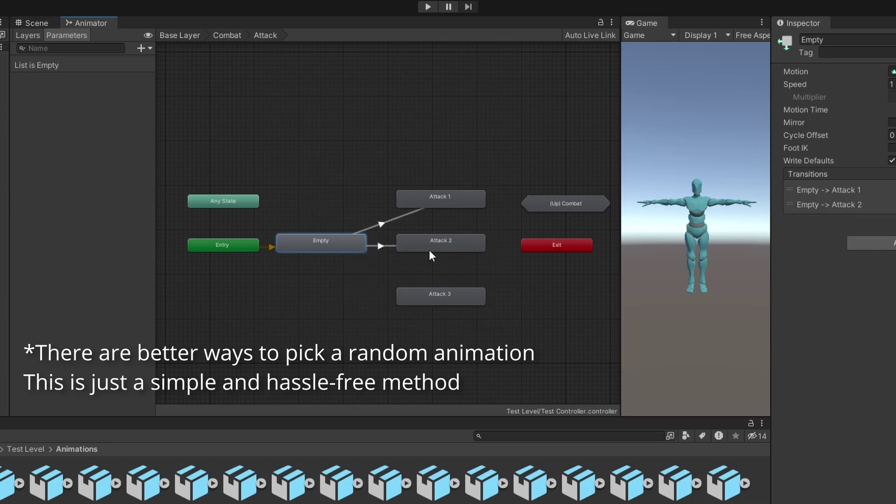
pyautogui.rightClick(345, 247)
pyautogui.click(374, 258)
pyautogui.click(438, 295)
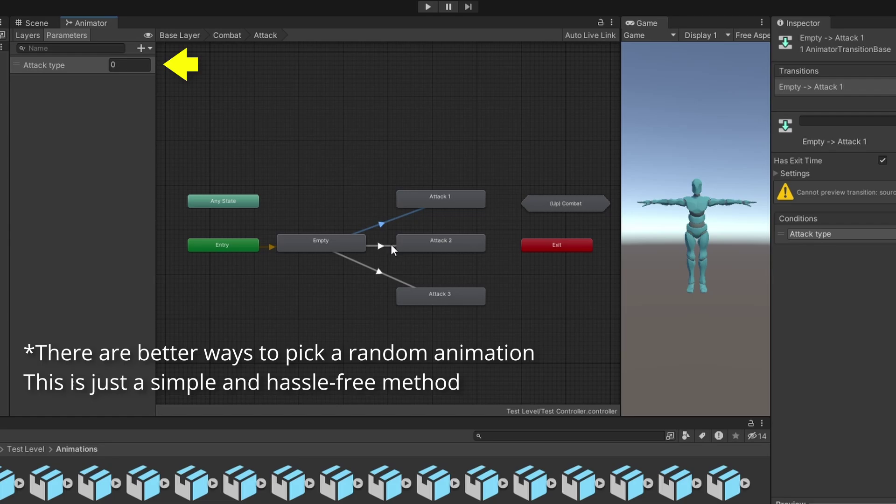
pyautogui.click(382, 271)
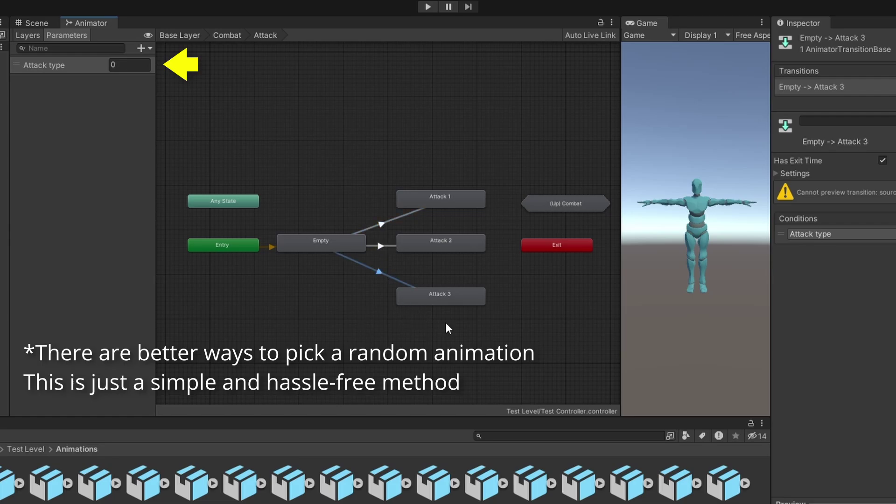
# Add transitions from Attack 1, Attack 2 and Attack 3 to Exit
pyautogui.rightClick(478, 206)
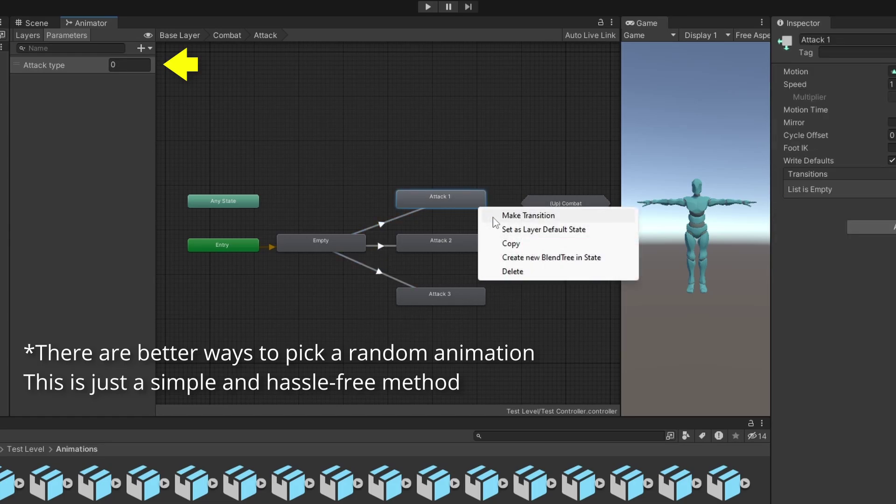
pyautogui.click(495, 218)
pyautogui.click(562, 251)
pyautogui.rightClick(477, 243)
pyautogui.click(497, 250)
pyautogui.click(540, 250)
pyautogui.rightClick(462, 303)
pyautogui.click(485, 309)
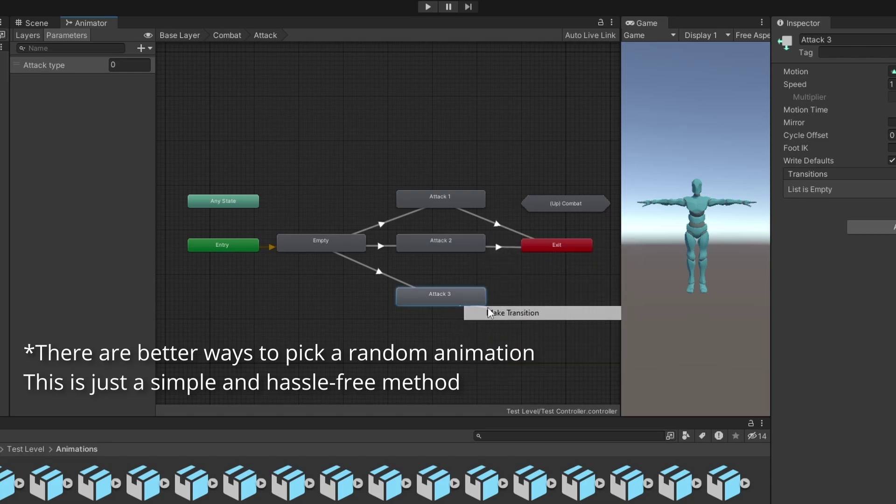
pyautogui.click(541, 247)
pyautogui.click(500, 247)
pyautogui.click(527, 262)
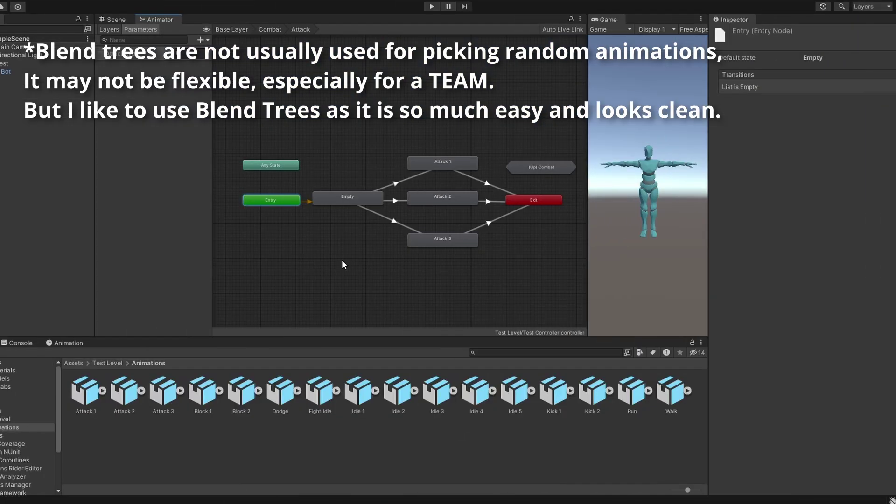
pyautogui.rightClick(320, 390)
# Add a state from a new Blend Tree, look inside it, then delete it from Attack
pyautogui.moveTo(357, 410)
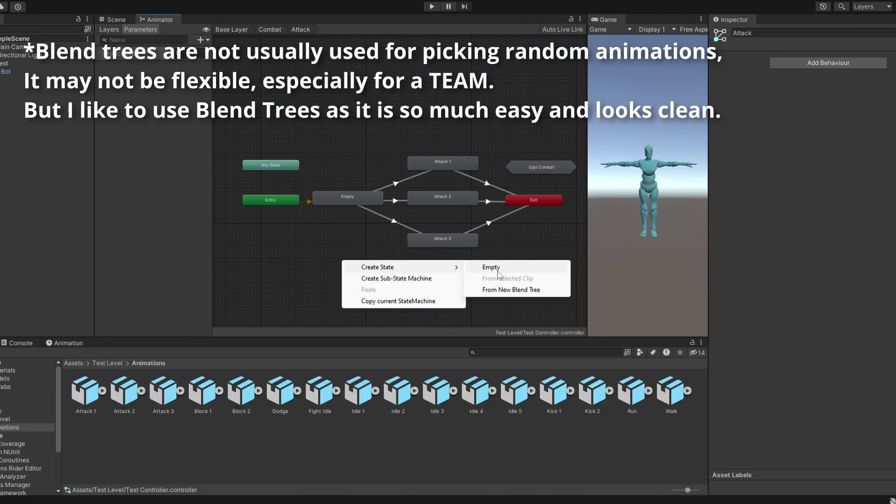
pyautogui.click(534, 290)
pyautogui.click(376, 254)
pyautogui.moveTo(376, 254); pyautogui.dragTo(376, 275)
pyautogui.doubleClick(376, 275)
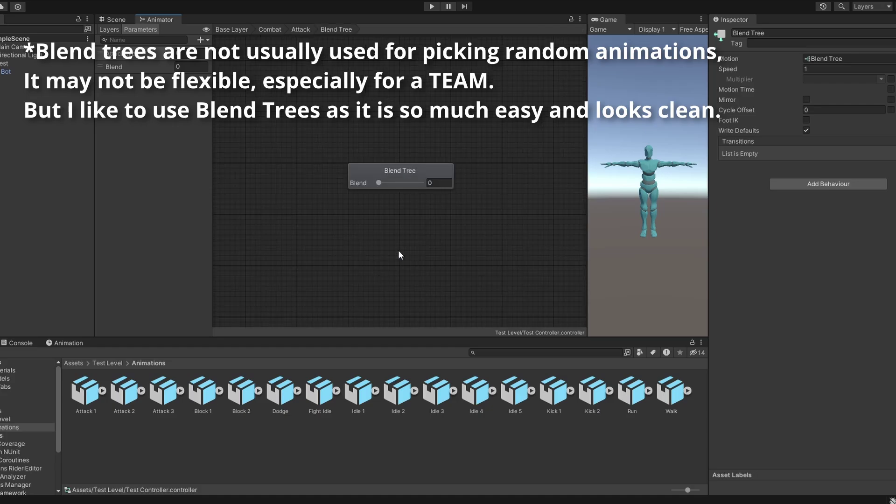
pyautogui.click(301, 30)
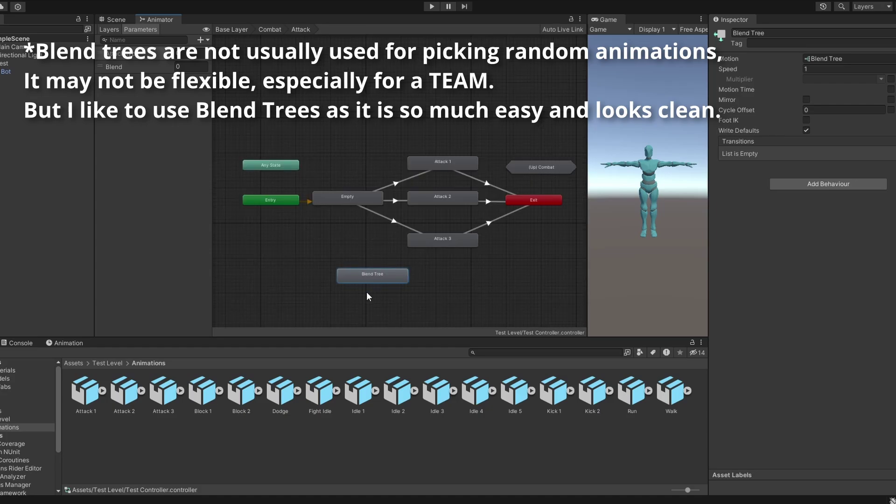
pyautogui.press('Delete')
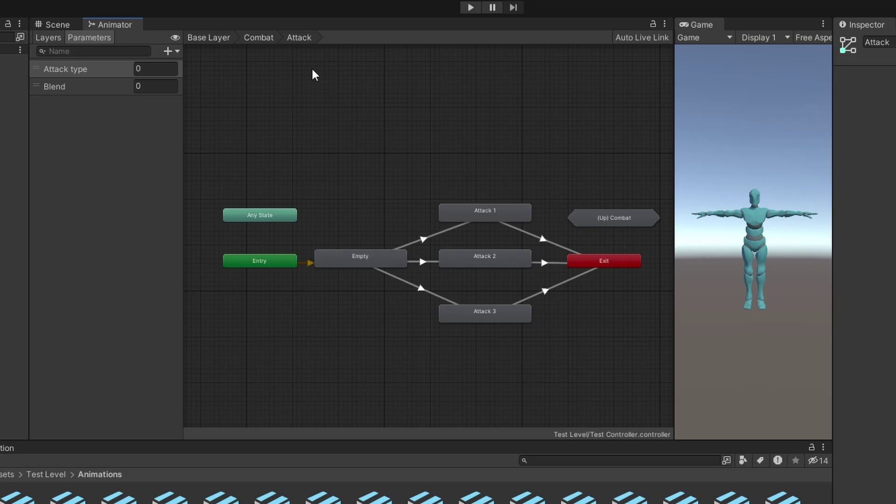
# In Combat, reposition Any State and add an Any State to Attack transition
pyautogui.click(259, 38)
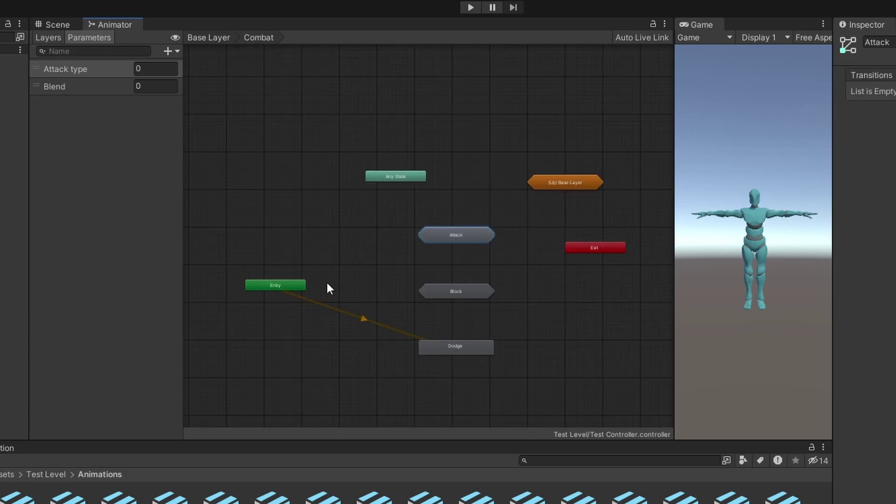
pyautogui.click(223, 38)
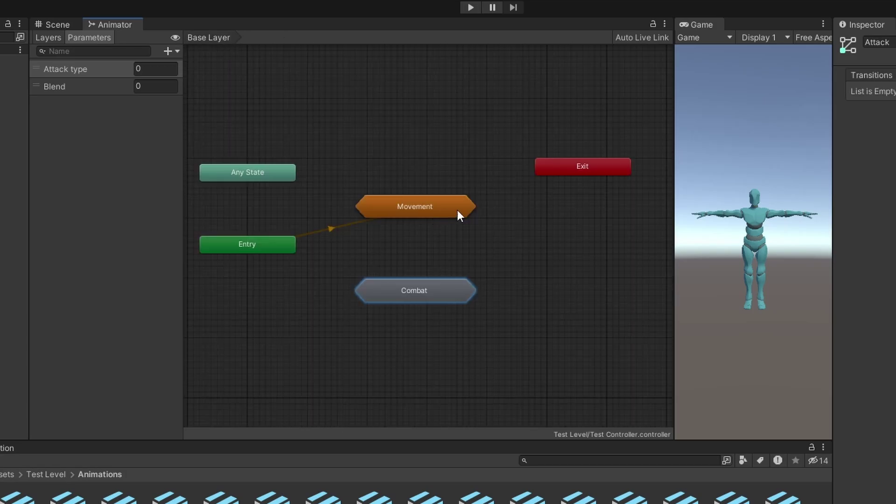
pyautogui.doubleClick(422, 290)
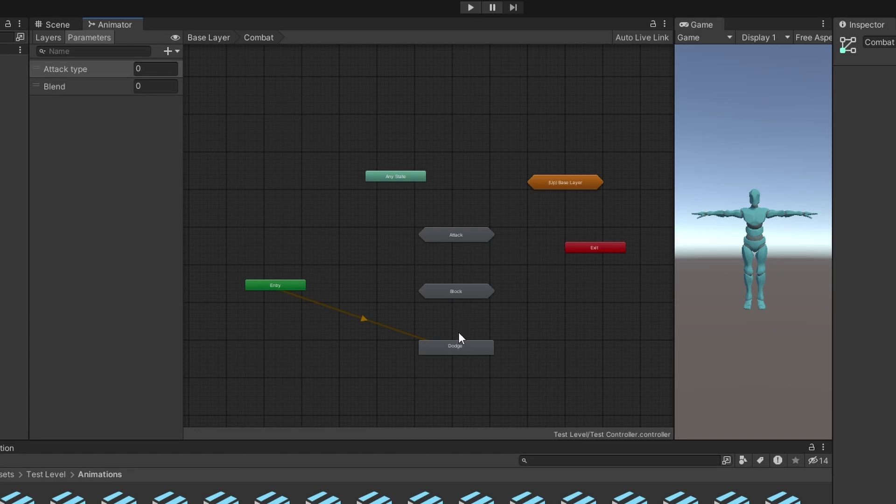
pyautogui.moveTo(397, 176); pyautogui.dragTo(358, 229)
pyautogui.scroll(3, 388, 276)
pyautogui.moveTo(392, 280); pyautogui.dragTo(376, 198, button='middle')
pyautogui.rightClick(304, 131)
pyautogui.click(354, 140)
pyautogui.click(476, 154)
# Add Any State transitions to the Block state machine and to Dodge
pyautogui.rightClick(309, 132)
pyautogui.click(357, 140)
pyautogui.click(463, 259)
pyautogui.moveTo(518, 283)
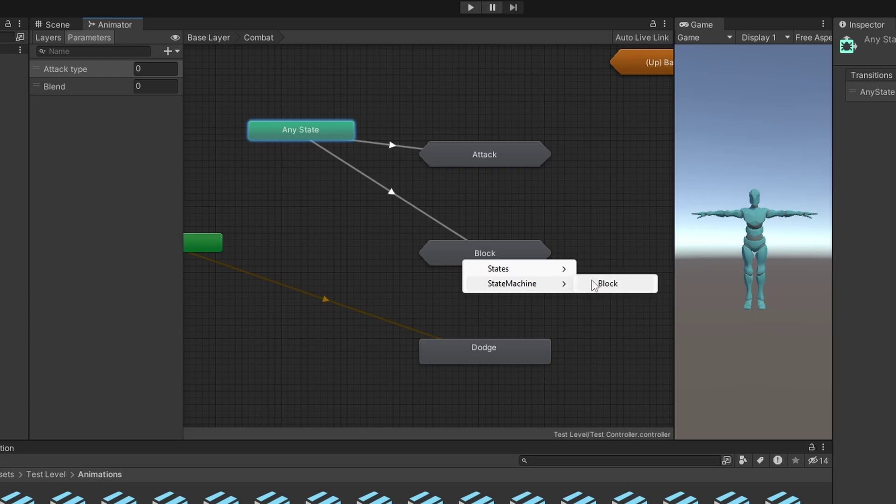
pyautogui.click(607, 282)
pyautogui.rightClick(271, 135)
pyautogui.click(302, 148)
pyautogui.click(448, 355)
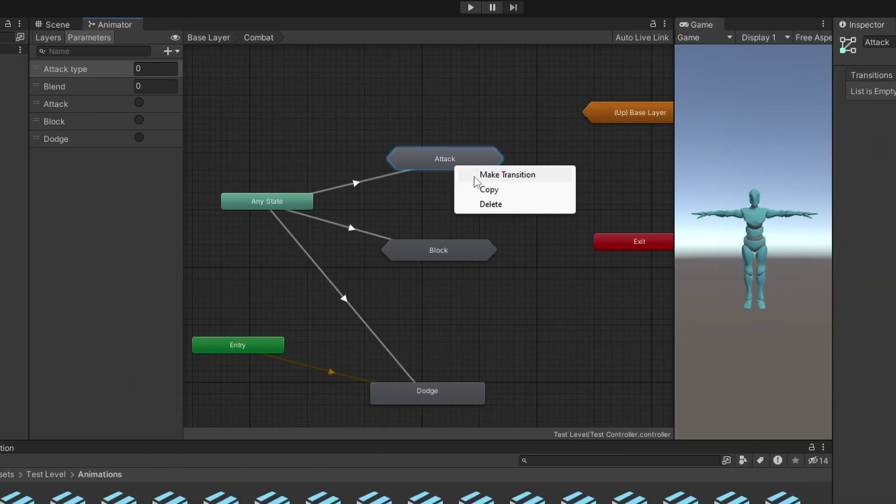
# Add a transition from Attack to the Block 1 state inside Block
pyautogui.click(494, 175)
pyautogui.click(447, 252)
pyautogui.click(447, 248)
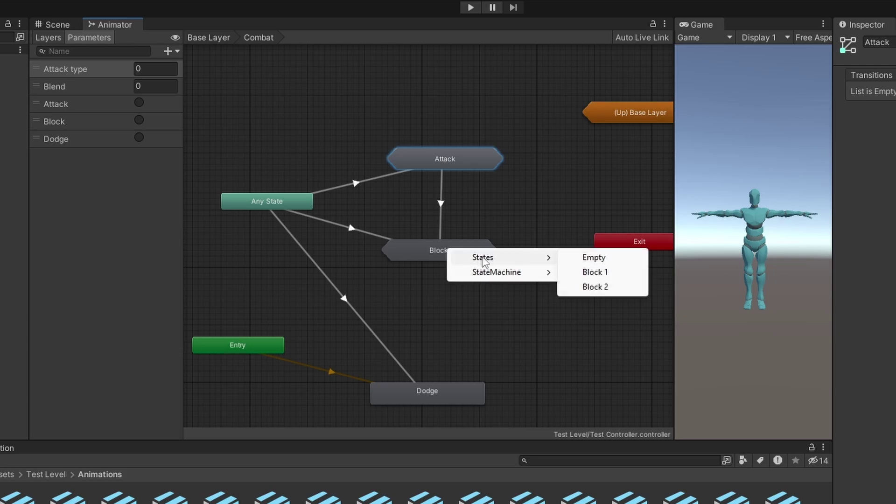
pyautogui.moveTo(479, 277)
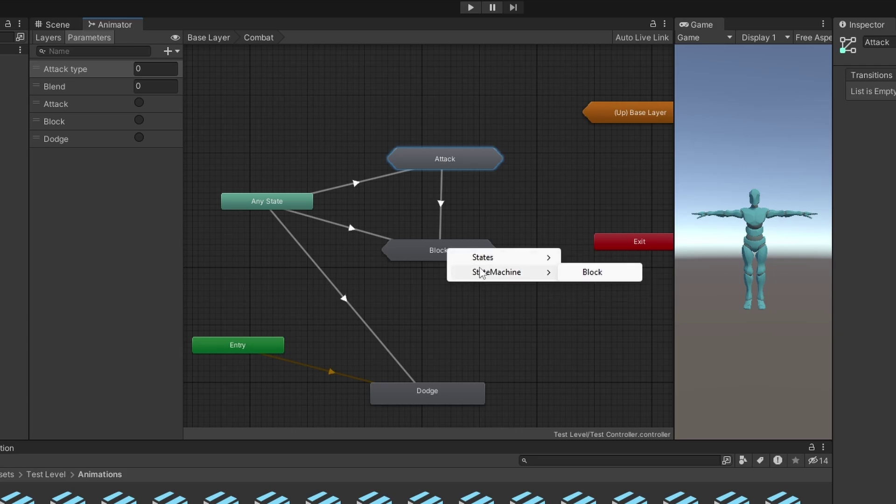
pyautogui.moveTo(482, 261)
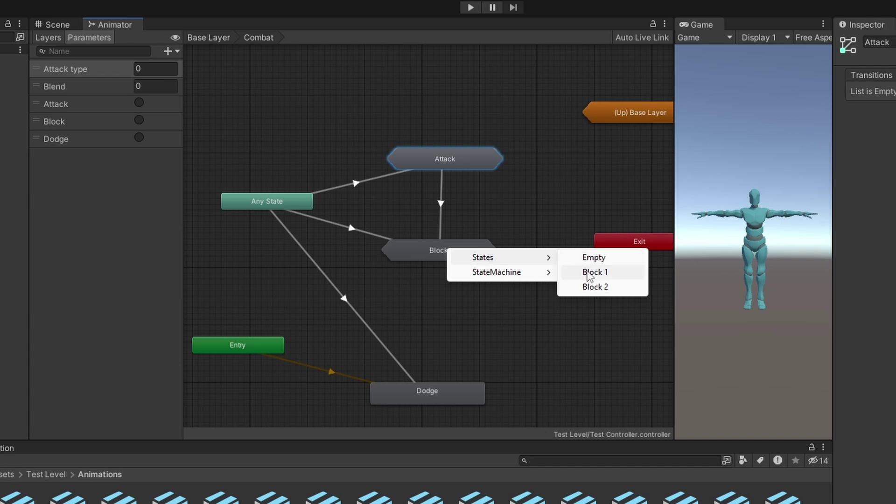
pyautogui.click(588, 273)
# Inside Block, delete the stray Attack-to-Block 1 transition and return to Combat
pyautogui.doubleClick(485, 256)
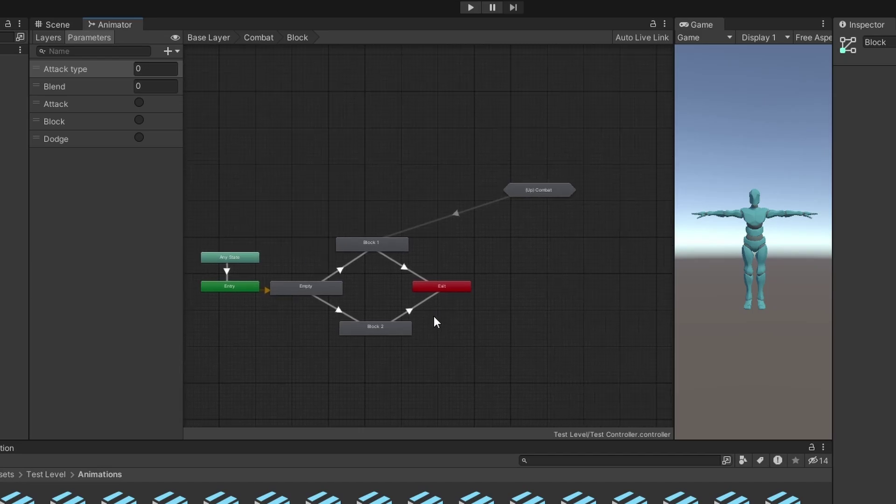
pyautogui.moveTo(502, 195); pyautogui.dragTo(433, 172)
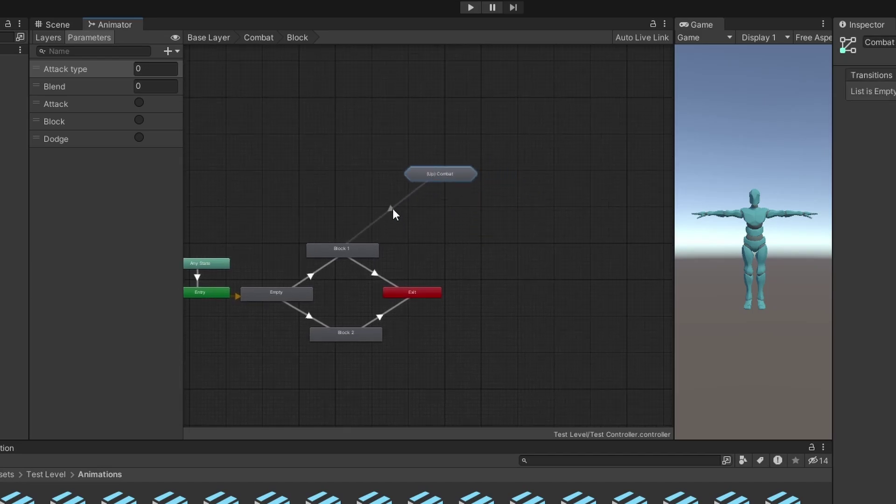
pyautogui.click(392, 209)
pyautogui.press('Delete')
pyautogui.press('a')
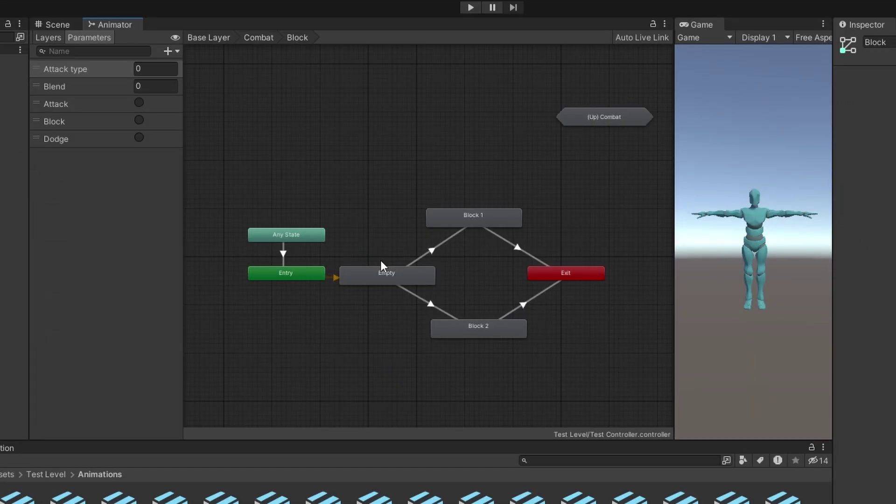
pyautogui.click(290, 279)
pyautogui.click(582, 284)
pyautogui.click(284, 277)
pyautogui.click(576, 280)
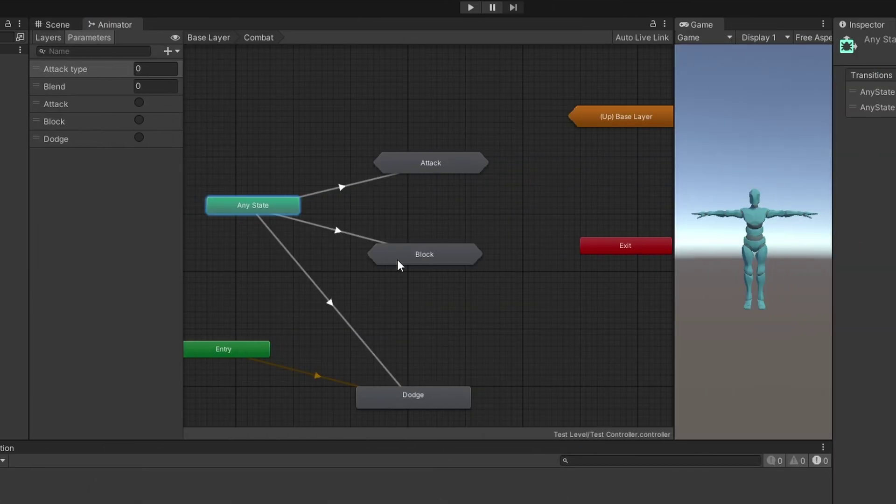
pyautogui.rightClick(405, 259)
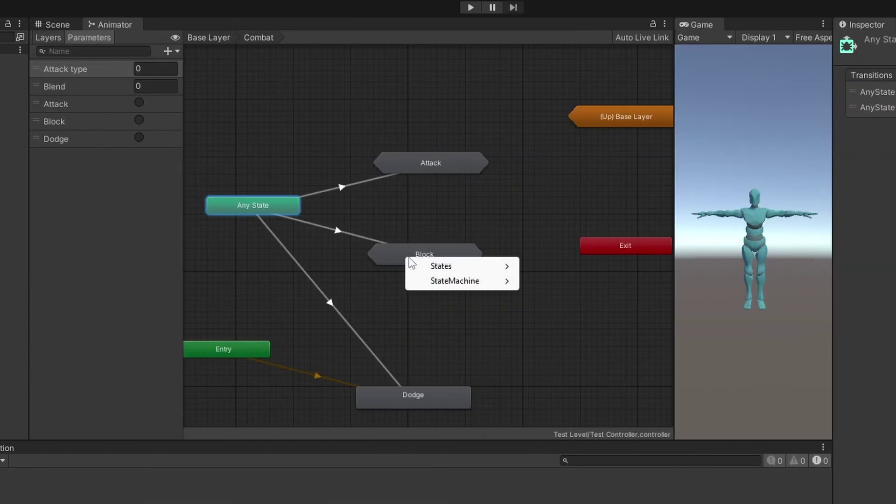
# Connect Any State to the Block state machine and open Block
pyautogui.moveTo(422, 281)
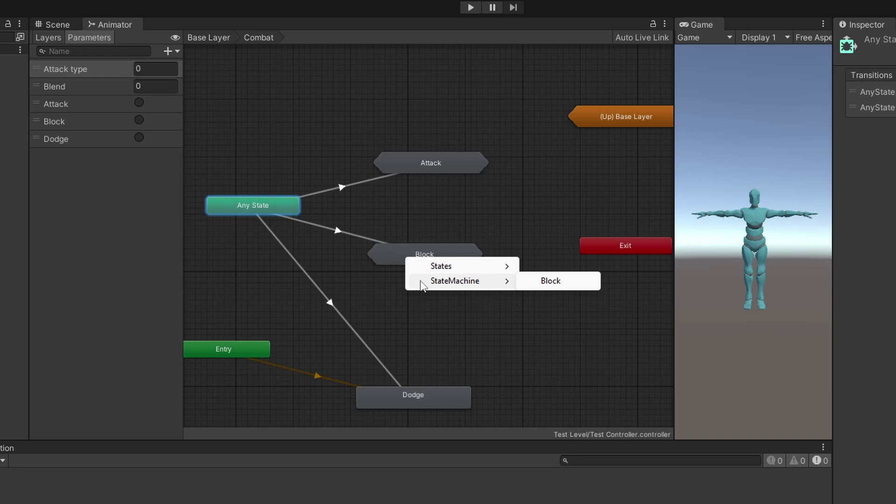
pyautogui.click(549, 281)
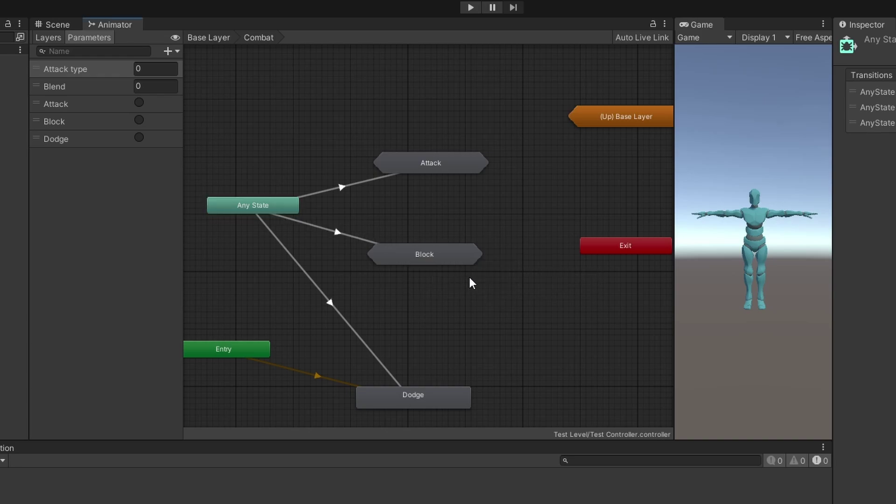
pyautogui.doubleClick(429, 254)
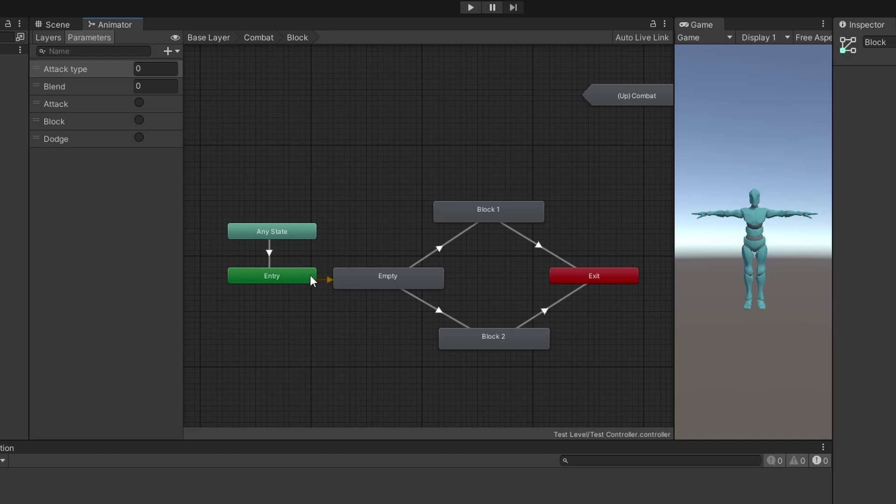
pyautogui.scroll(3, 287, 244)
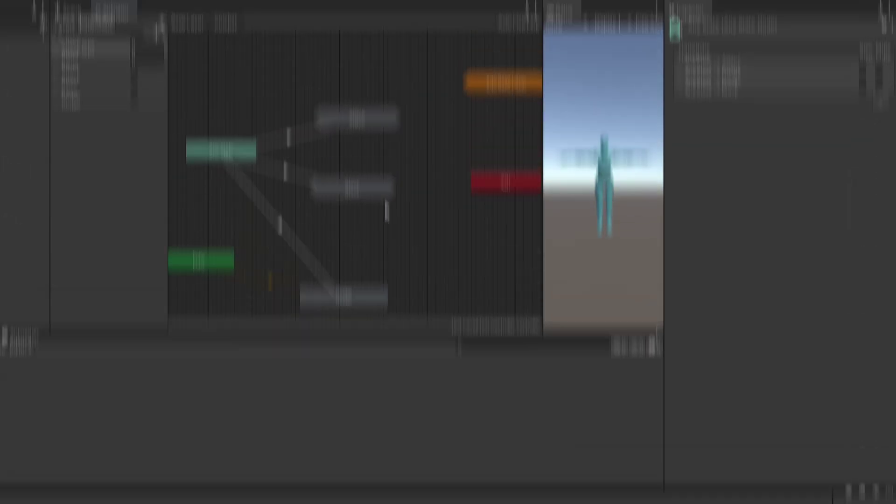
# Give the Any State to Block transition a Block trigger condition
pyautogui.click(298, 179)
pyautogui.click(867, 201)
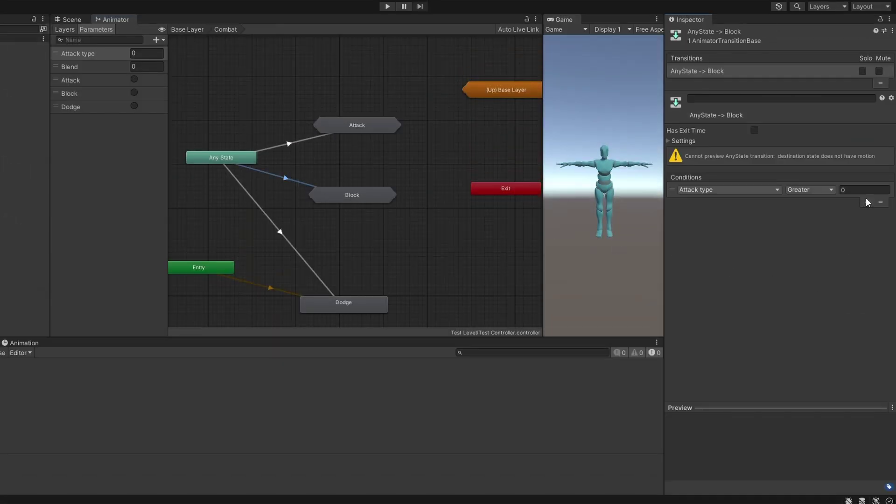
pyautogui.click(770, 188)
pyautogui.click(713, 249)
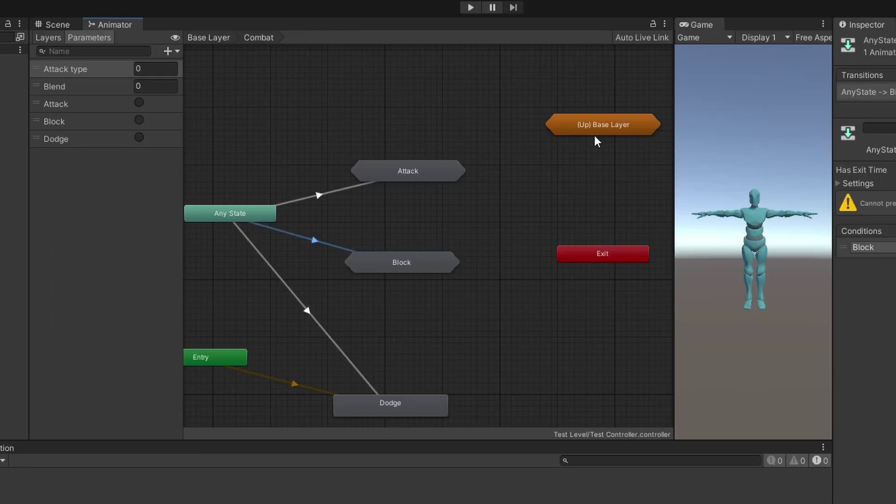
pyautogui.moveTo(495, 95); pyautogui.dragTo(467, 139)
pyautogui.moveTo(552, 191); pyautogui.dragTo(552, 185)
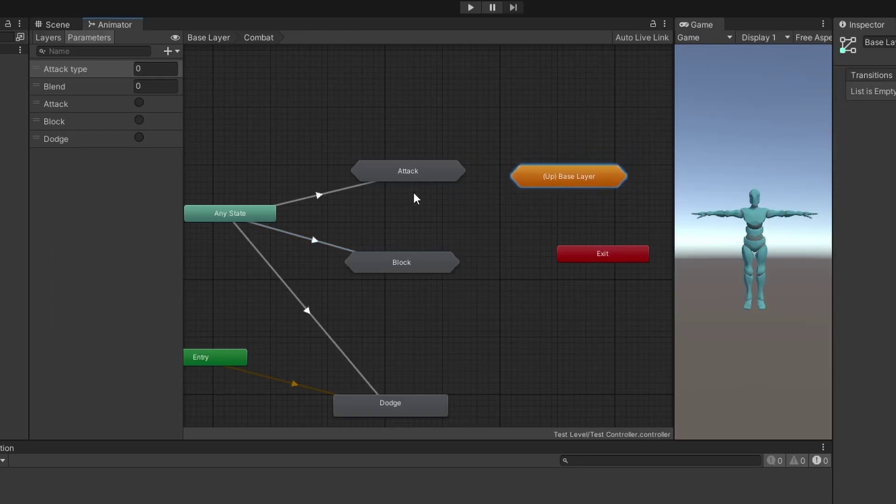
# Add a transition from Attack to (Up) Base Layer > Movement > Walk
pyautogui.rightClick(416, 178)
pyautogui.click(440, 187)
pyautogui.click(560, 180)
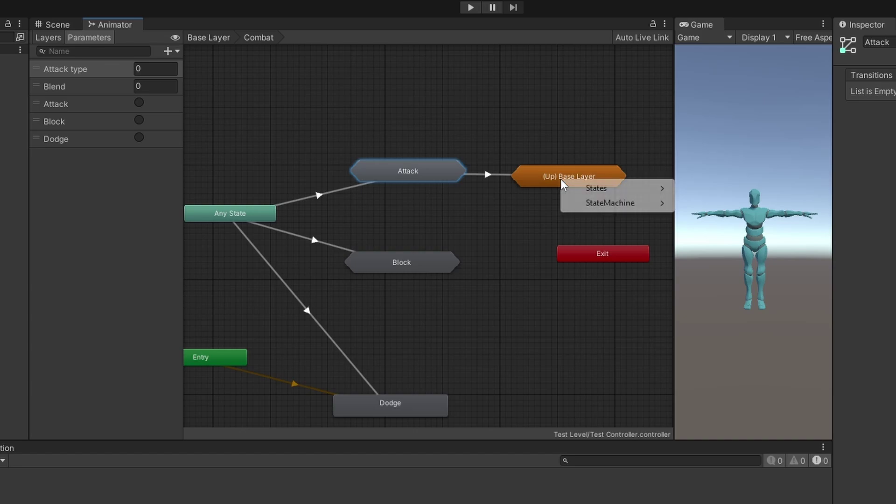
pyautogui.moveTo(611, 188)
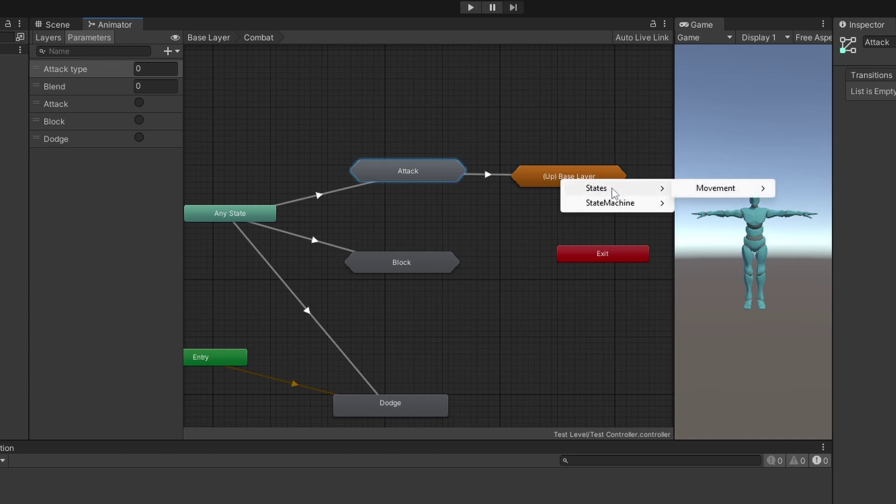
pyautogui.moveTo(718, 191)
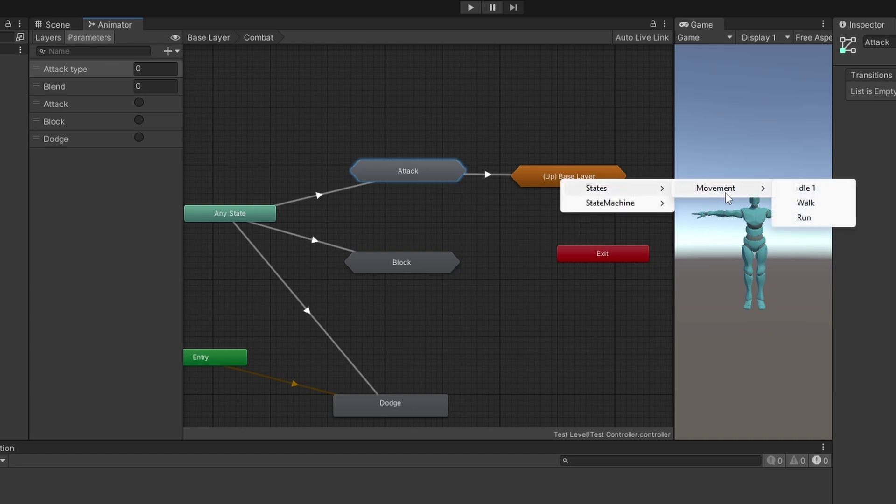
pyautogui.click(811, 210)
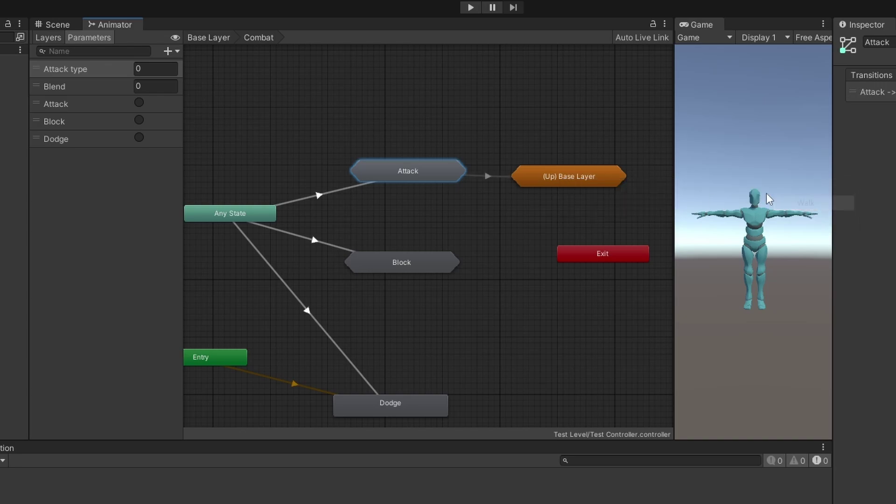
# Inside Movement, delete the Attack-to-Walk transition and return to the Base Layer
pyautogui.doubleClick(546, 174)
pyautogui.click(423, 257)
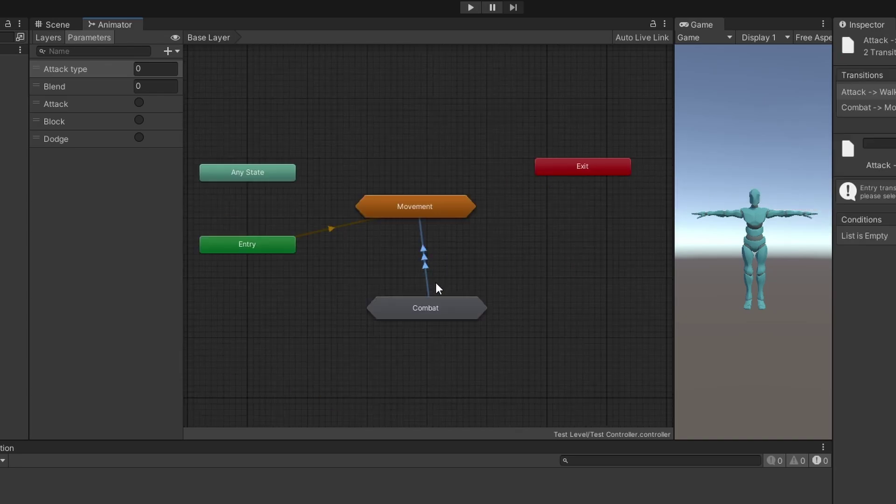
pyautogui.doubleClick(427, 207)
pyautogui.moveTo(489, 284); pyautogui.dragTo(443, 276, button='middle')
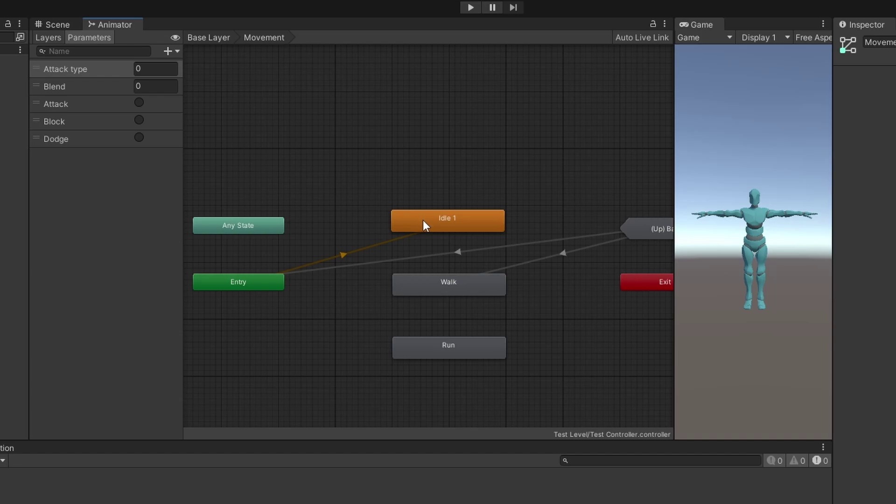
pyautogui.moveTo(373, 302); pyautogui.dragTo(349, 266, button='middle')
pyautogui.moveTo(524, 244); pyautogui.dragTo(484, 216, button='middle')
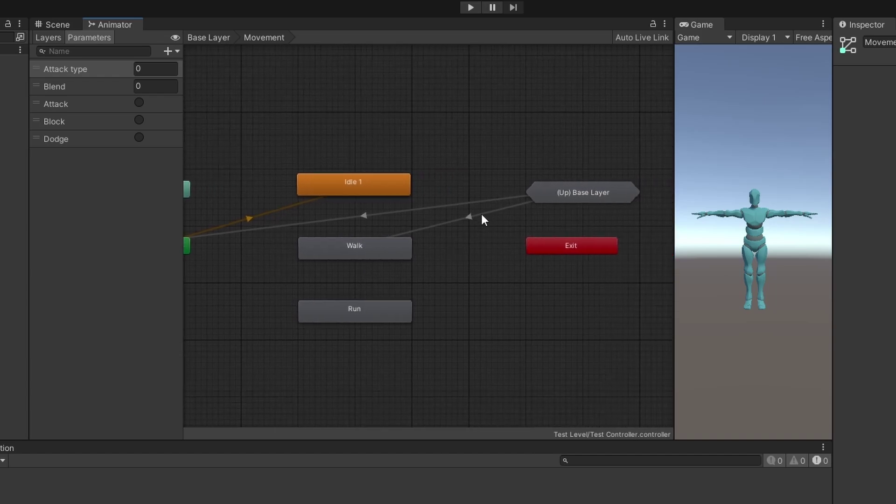
pyautogui.click(483, 214)
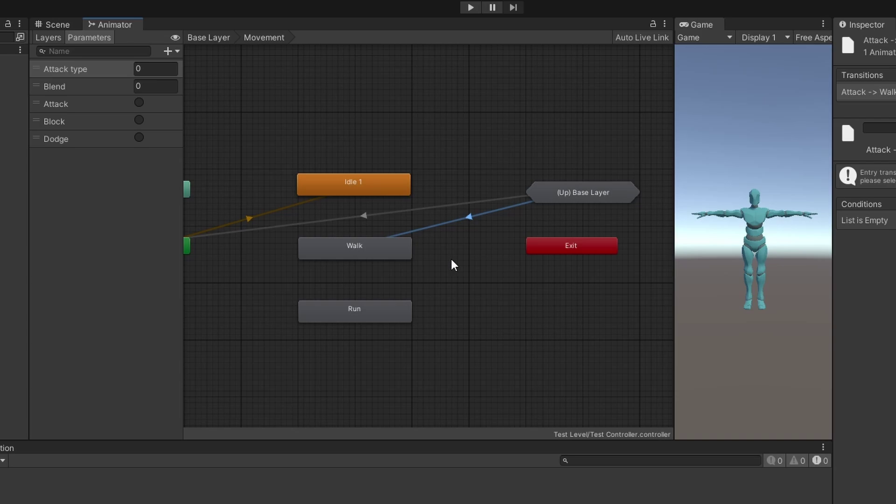
pyautogui.press('Delete')
pyautogui.click(214, 37)
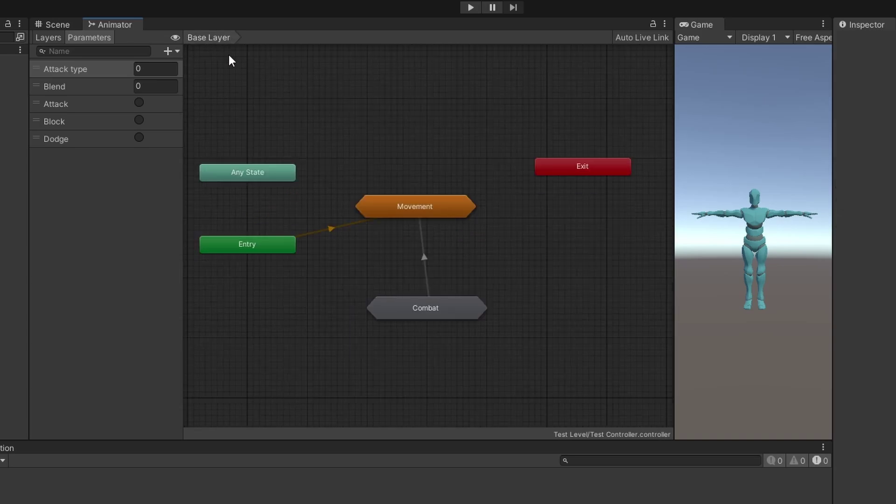
# Inside Combat, add transitions from Attack, Block and Dodge to Exit
pyautogui.click(462, 212)
pyautogui.doubleClick(441, 306)
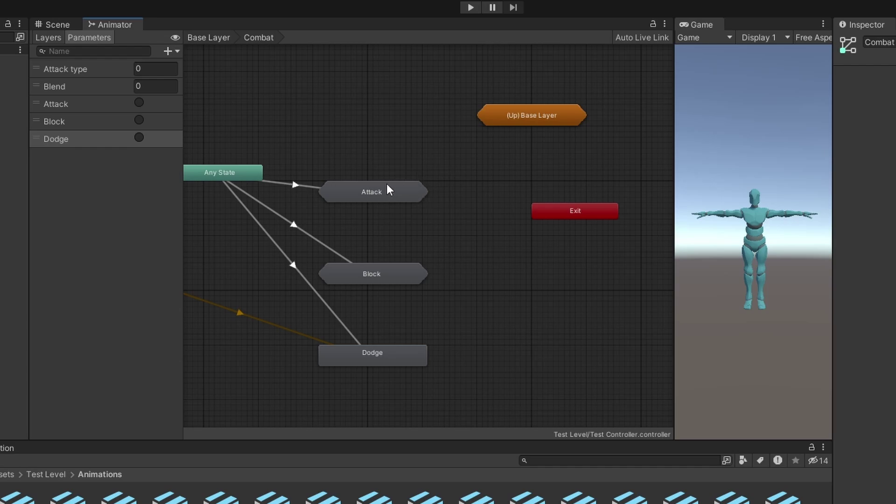
pyautogui.rightClick(388, 184)
pyautogui.click(410, 197)
pyautogui.click(540, 216)
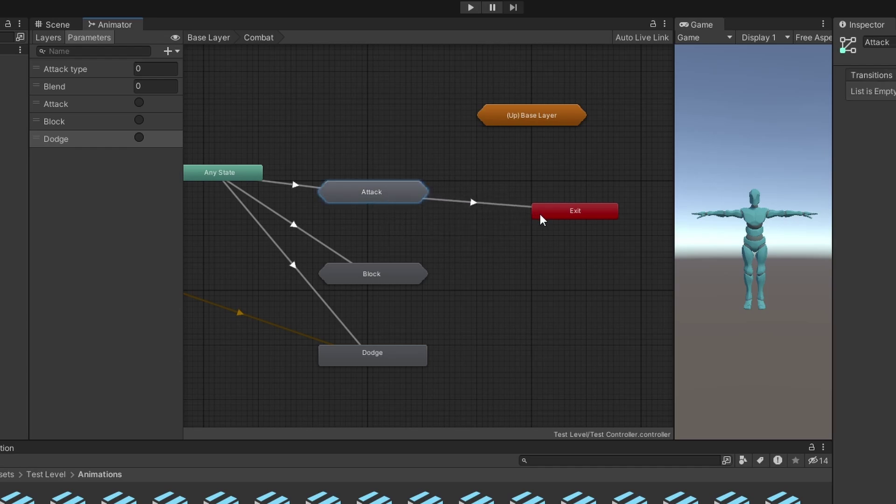
pyautogui.rightClick(372, 274)
pyautogui.click(394, 286)
pyautogui.click(575, 212)
pyautogui.rightClick(372, 353)
pyautogui.click(393, 365)
pyautogui.click(596, 216)
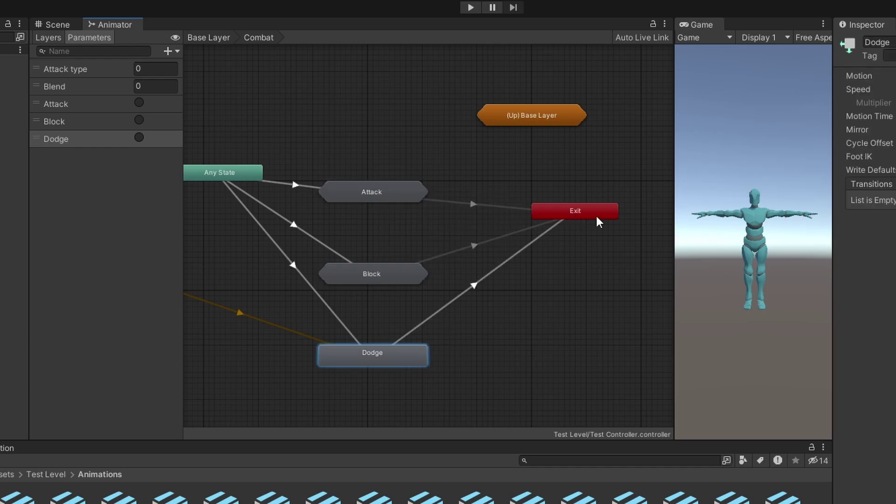
# Check the Attack to Exit transition, frame the Combat graph, and return to the Base Layer
pyautogui.click(472, 206)
pyautogui.click(510, 340)
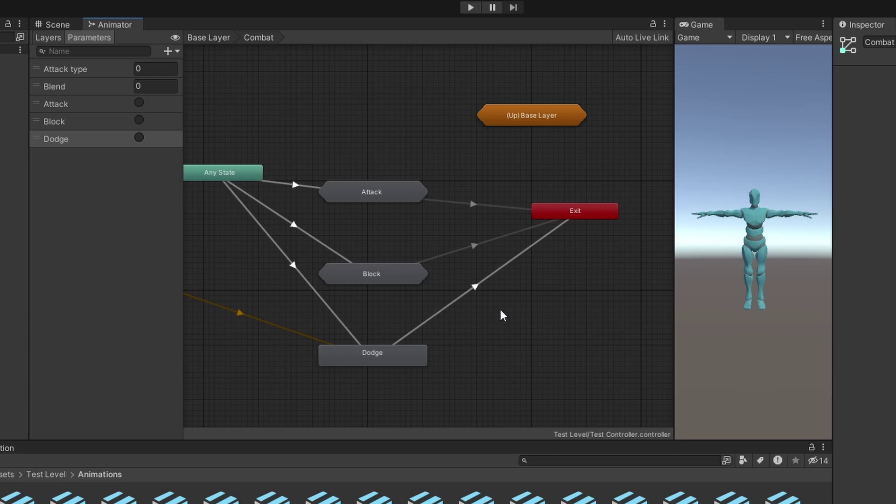
pyautogui.press('a')
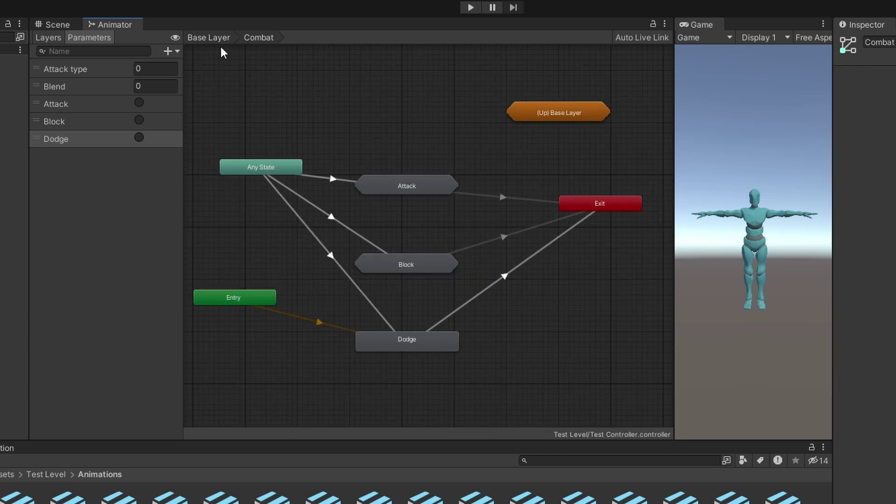
pyautogui.click(210, 37)
pyautogui.rightClick(418, 293)
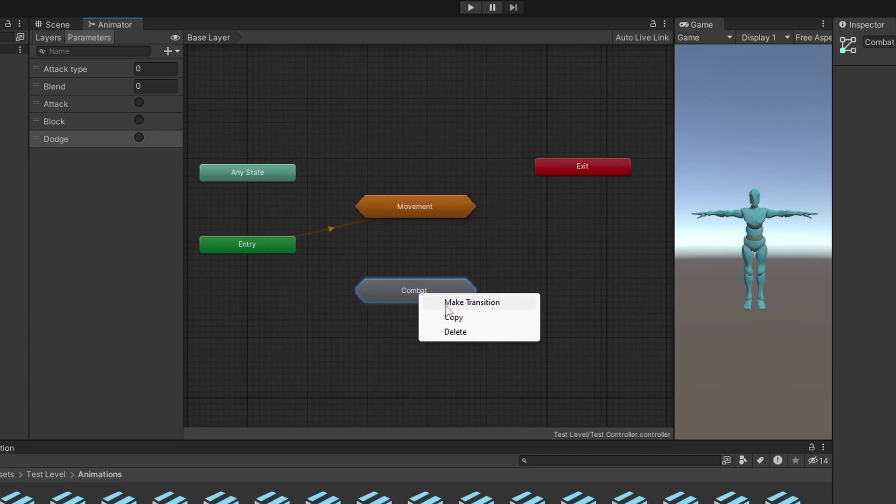
# Make a transition from Combat to the Movement state machine itself and inspect it
pyautogui.click(462, 302)
pyautogui.click(422, 208)
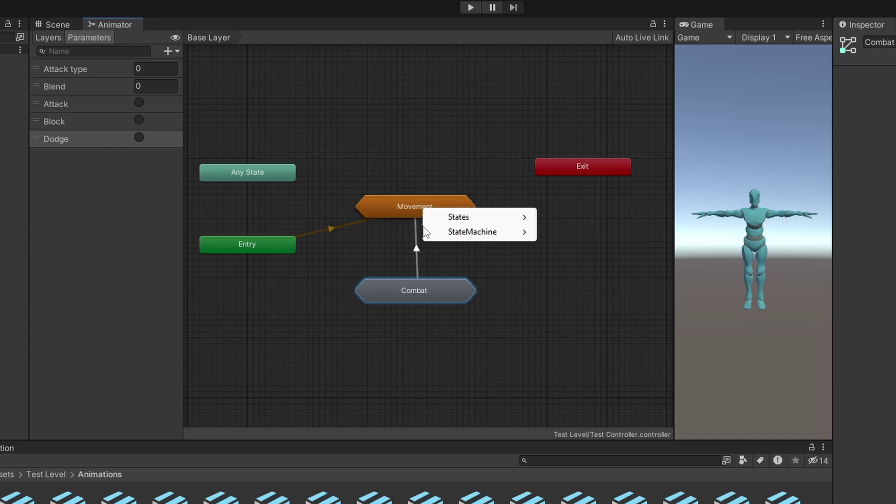
pyautogui.moveTo(448, 235)
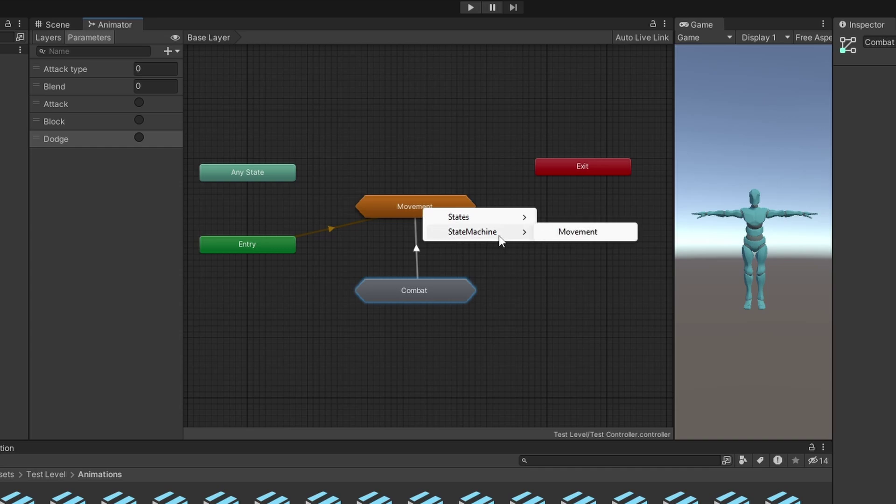
pyautogui.click(595, 235)
pyautogui.click(416, 255)
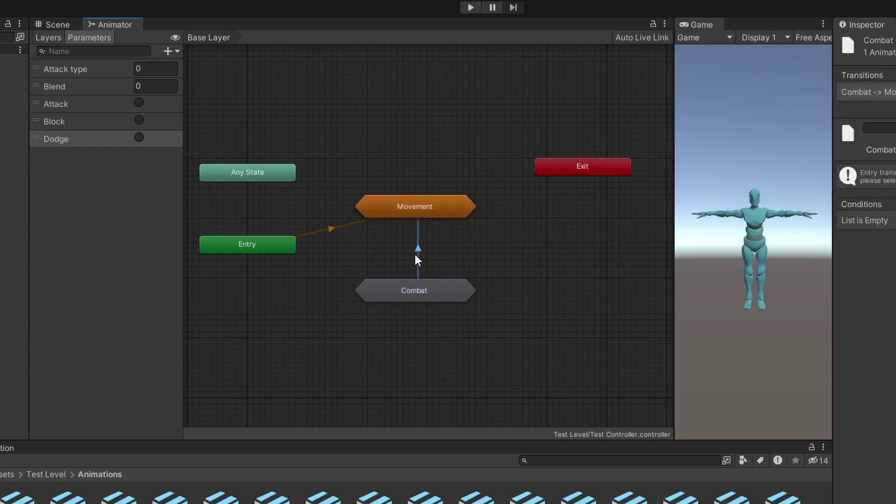
# Reposition Combat just below Movement, then open the Combat sub-state machine
pyautogui.click(425, 290)
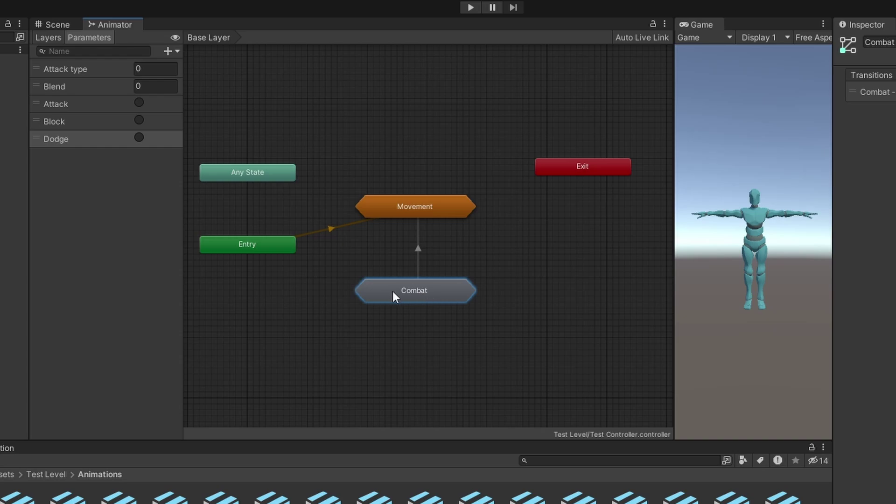
pyautogui.click(471, 320)
pyautogui.moveTo(447, 287)
pyautogui.mouseDown()
pyautogui.moveTo(479, 308)
pyautogui.moveTo(446, 306)
pyautogui.mouseUp()
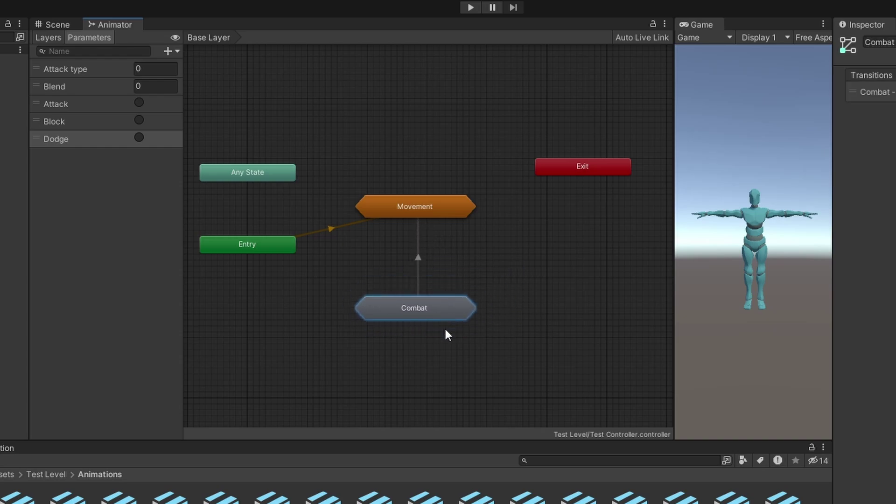
pyautogui.rightClick(438, 315)
pyautogui.click(411, 322)
pyautogui.moveTo(421, 306); pyautogui.dragTo(445, 300)
pyautogui.doubleClick(447, 305)
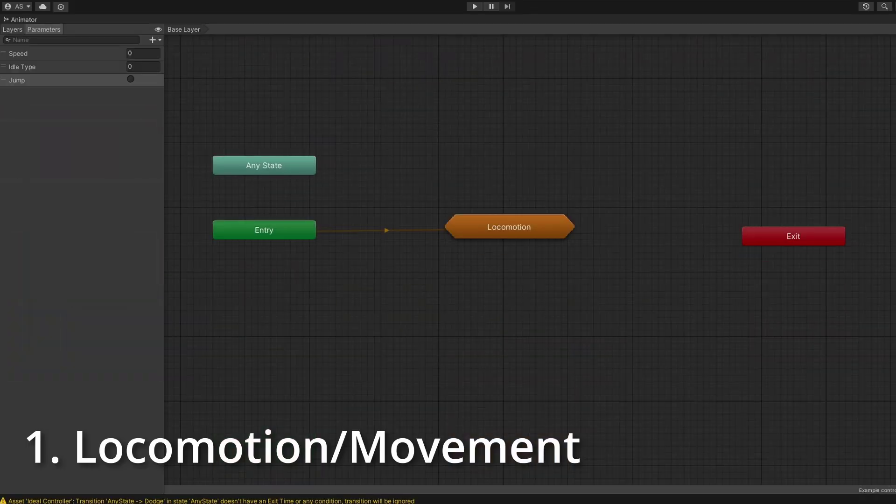
# Select the Locomotion sub-state machine on the example controller's Base Layer
pyautogui.click(541, 236)
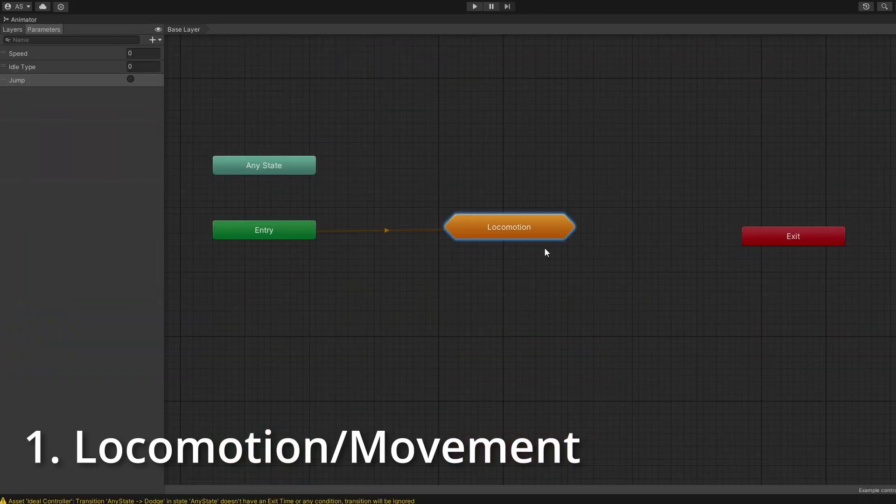
# Open the example's Locomotion sub-state machine, its Movement blend tree, then the Combat sub-state machine
pyautogui.doubleClick(542, 236)
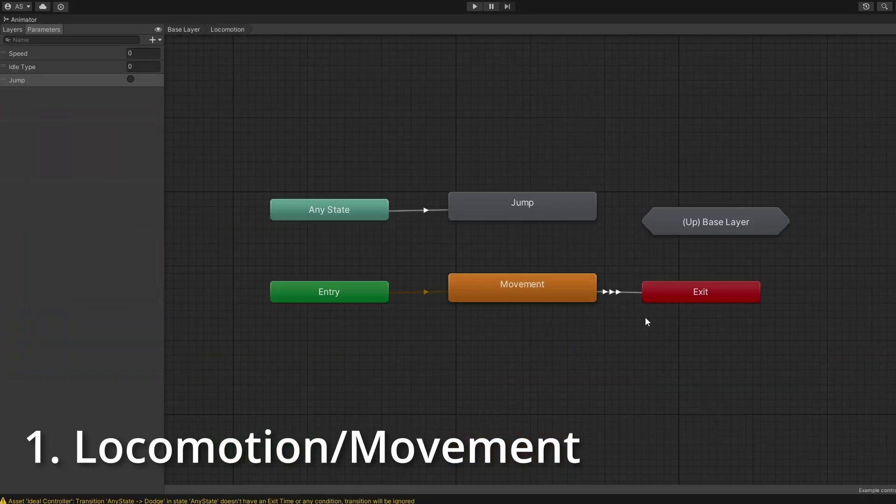
pyautogui.doubleClick(567, 300)
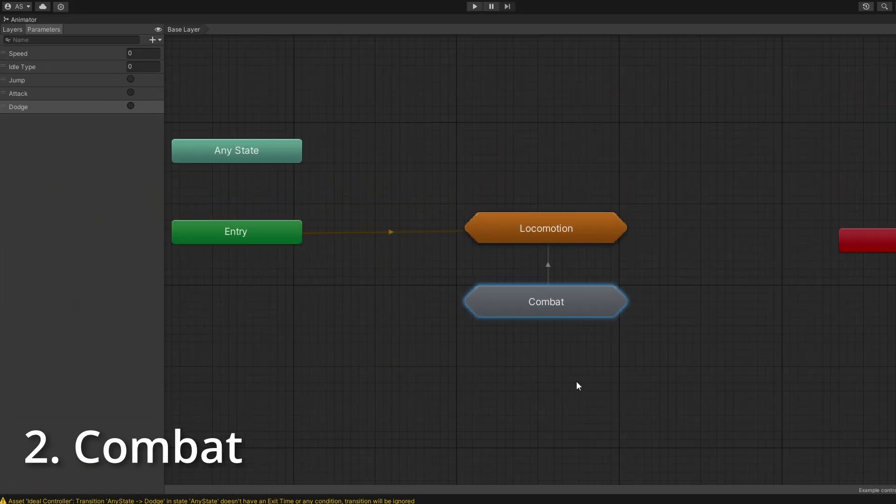
pyautogui.doubleClick(547, 315)
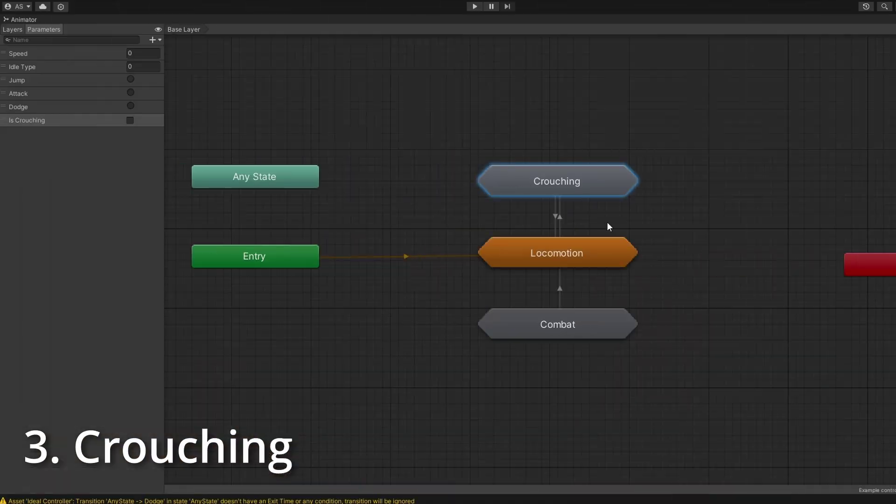
# Open the Crouching sub-state machine and nudge the Crouch Blend Tree slightly upward
pyautogui.click(611, 217)
pyautogui.click(606, 191)
pyautogui.doubleClick(592, 186)
pyautogui.click(509, 249)
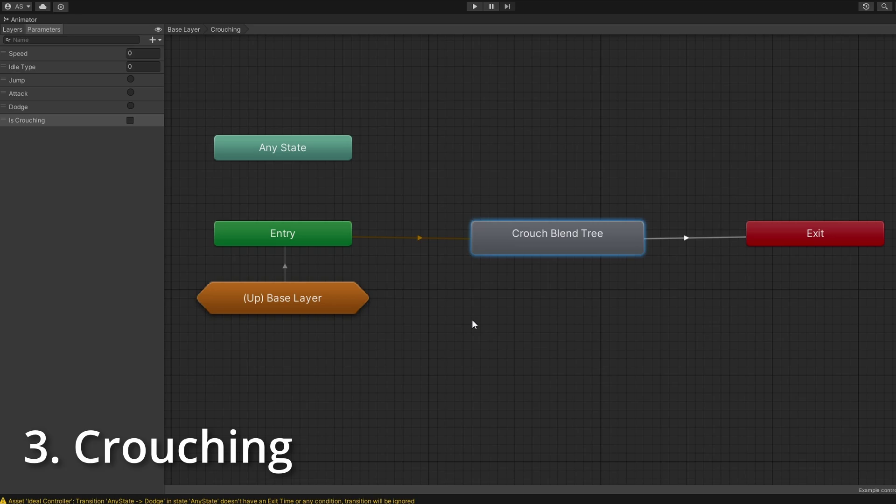
pyautogui.moveTo(514, 247); pyautogui.dragTo(517, 237)
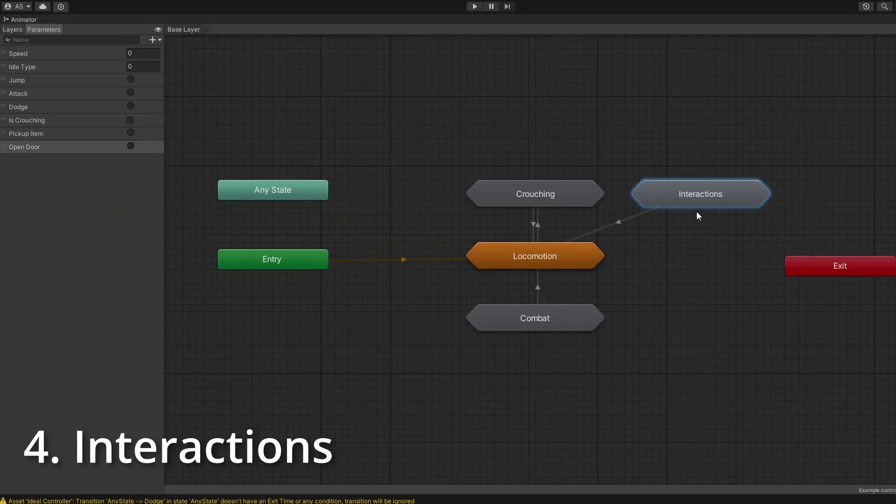
# Open the Interactions, Emotes and Special Abilities sub-state machines in turn
pyautogui.doubleClick(699, 202)
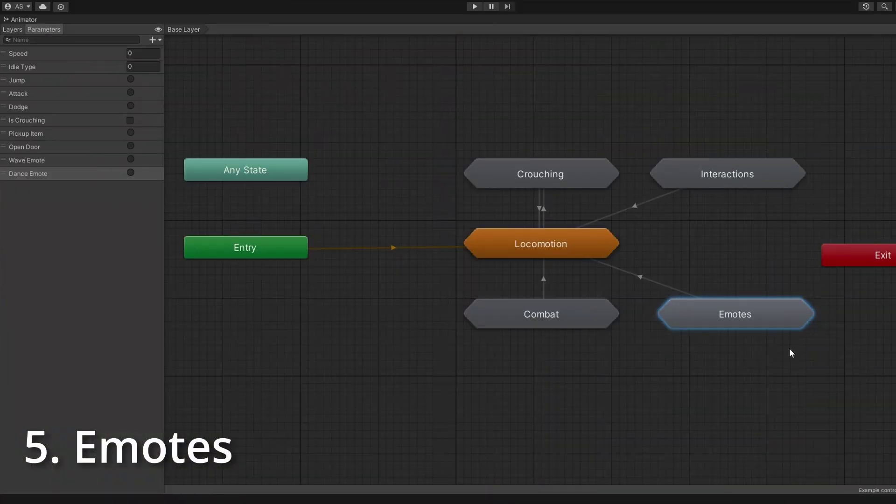
pyautogui.doubleClick(771, 317)
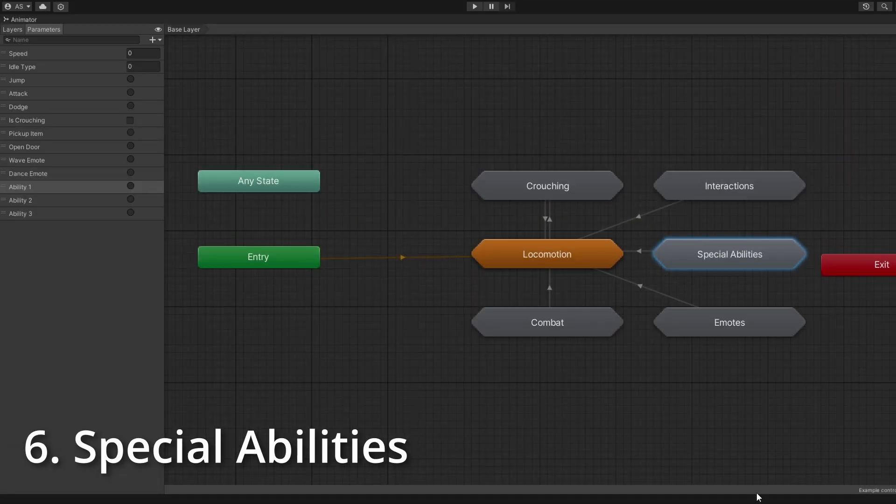
pyautogui.doubleClick(716, 258)
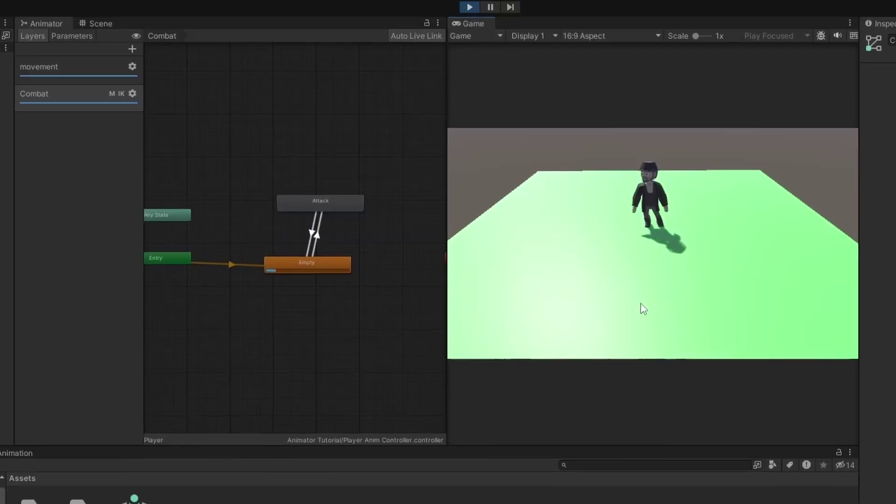
# Trigger an attack in the running game, open Locomotion's Movement blend tree, then return to Base Layer
pyautogui.click(647, 294)
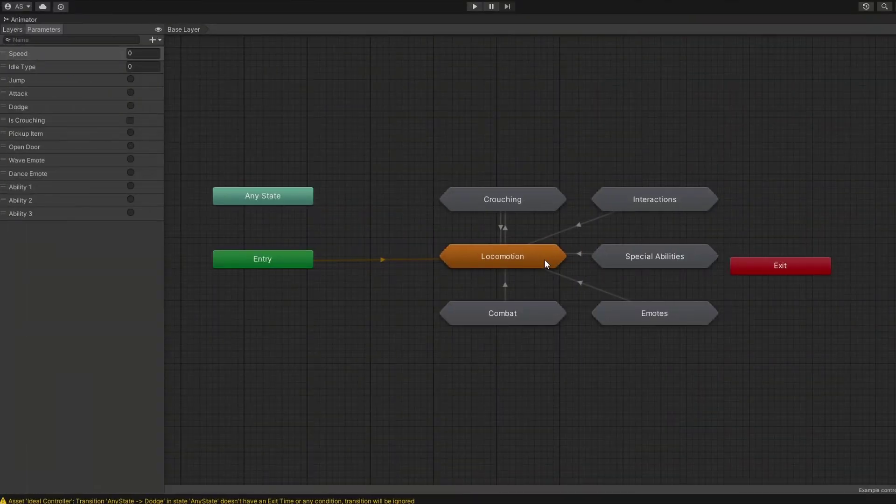
pyautogui.doubleClick(544, 260)
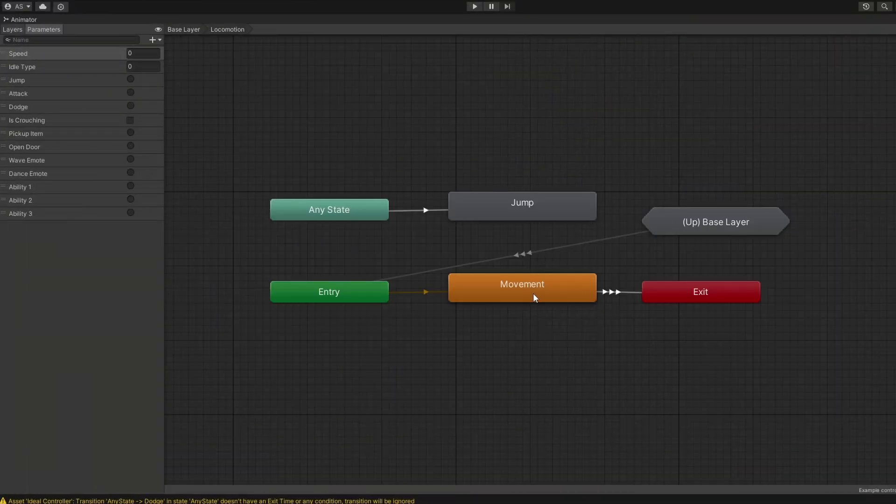
pyautogui.doubleClick(508, 293)
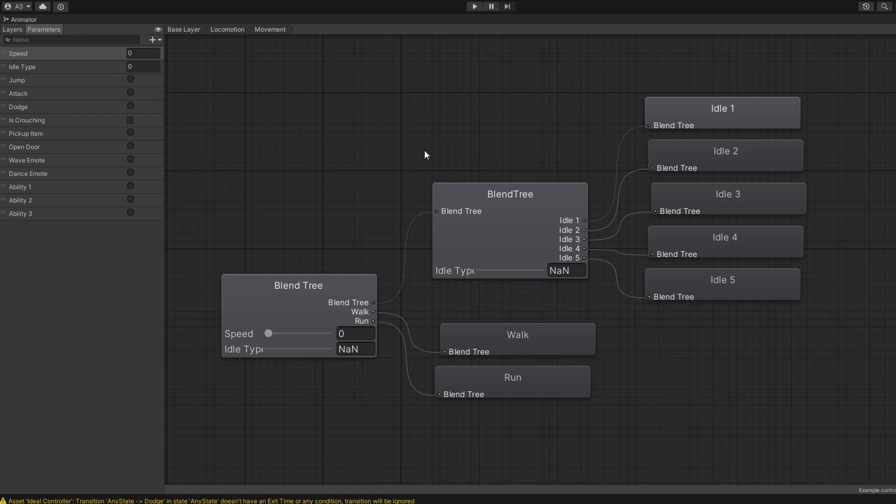
pyautogui.click(223, 31)
pyautogui.click(176, 31)
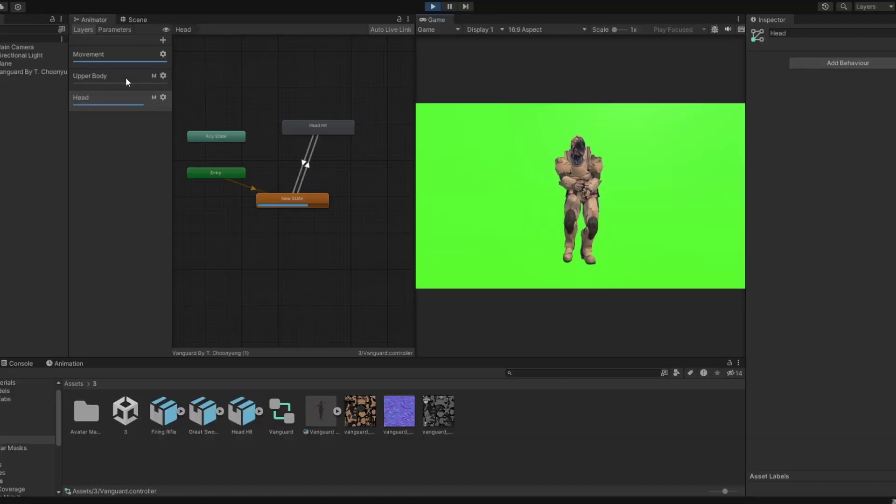
# Select the Upper Body layer and drag its Weight slider to 0.08
pyautogui.click(112, 76)
pyautogui.click(163, 76)
pyautogui.moveTo(233, 77); pyautogui.dragTo(313, 80)
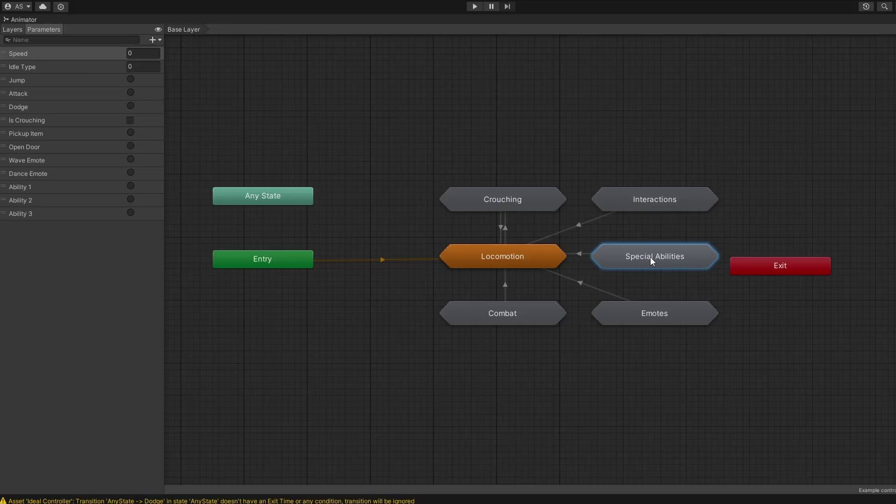
# Box-select the three Ability states in Special Abilities, then inspect Combat's Attack-to-Exit transition
pyautogui.doubleClick(651, 260)
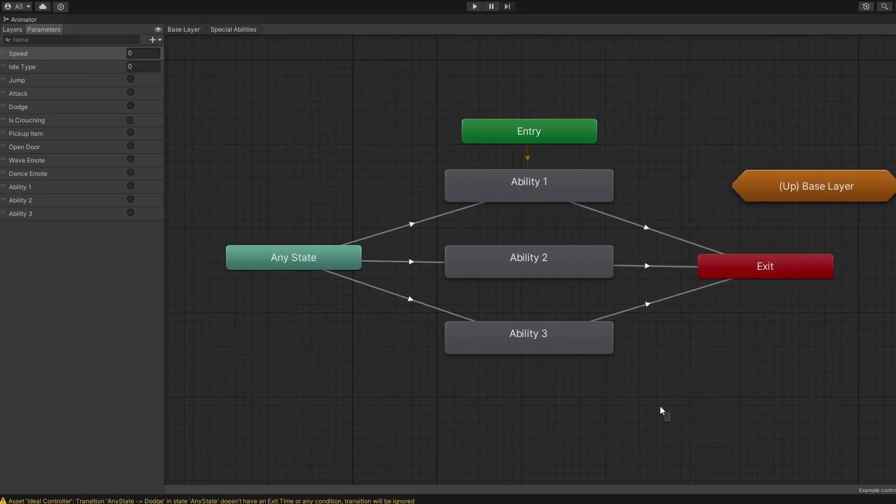
pyautogui.moveTo(659, 412); pyautogui.dragTo(499, 243)
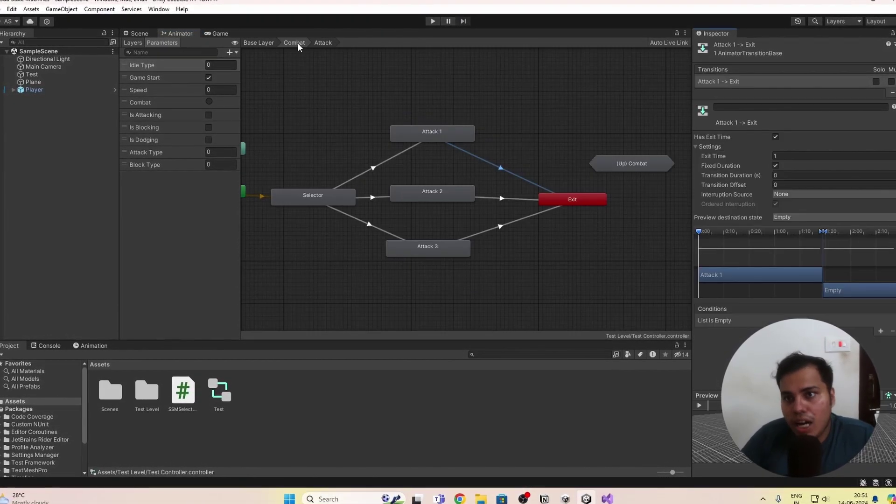
pyautogui.click(294, 42)
pyautogui.click(445, 153)
pyautogui.click(536, 197)
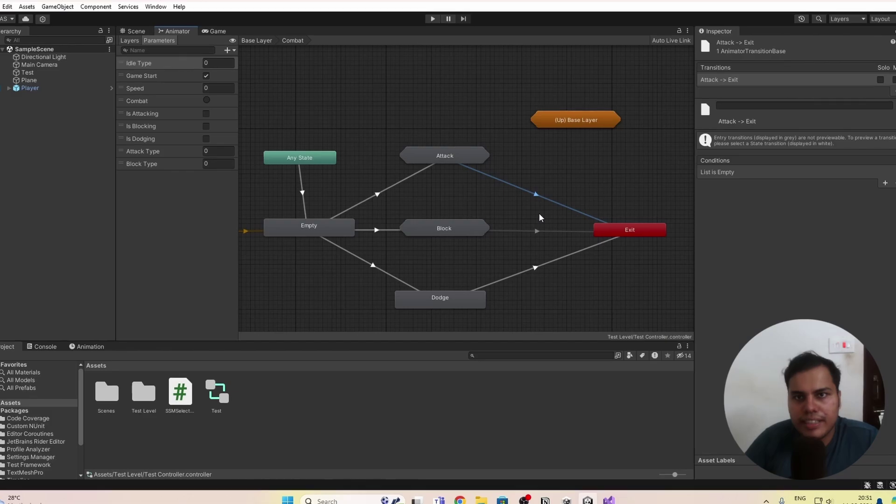